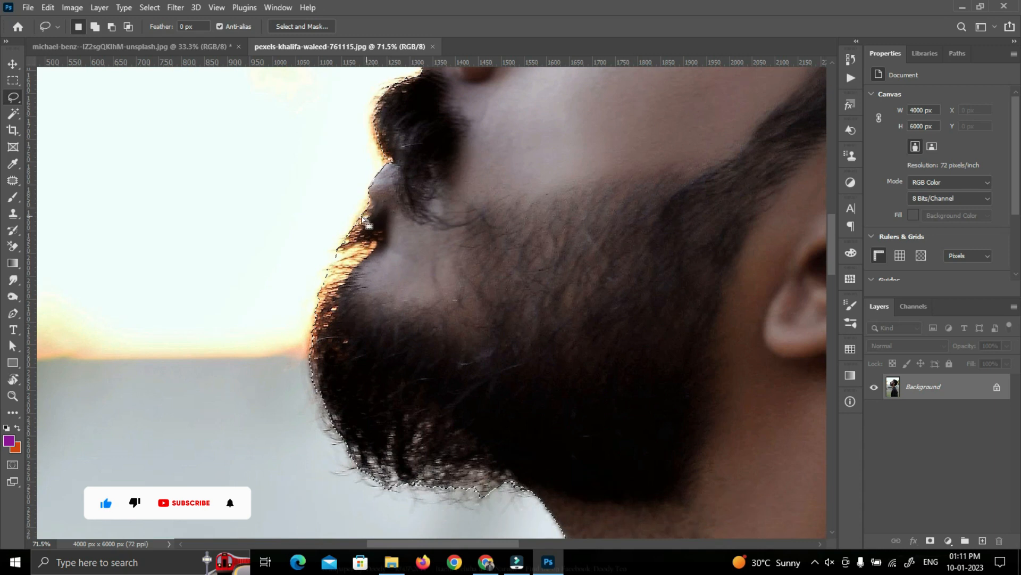
# Trim the selection along the lips and beard edge with the Lasso, and add a layer mask from it to the portrait
pyautogui.moveTo(369, 210)
pyautogui.mouseDown()
pyautogui.moveTo(337, 250)
pyautogui.moveTo(338, 269)
pyautogui.moveTo(339, 254)
pyautogui.mouseUp()
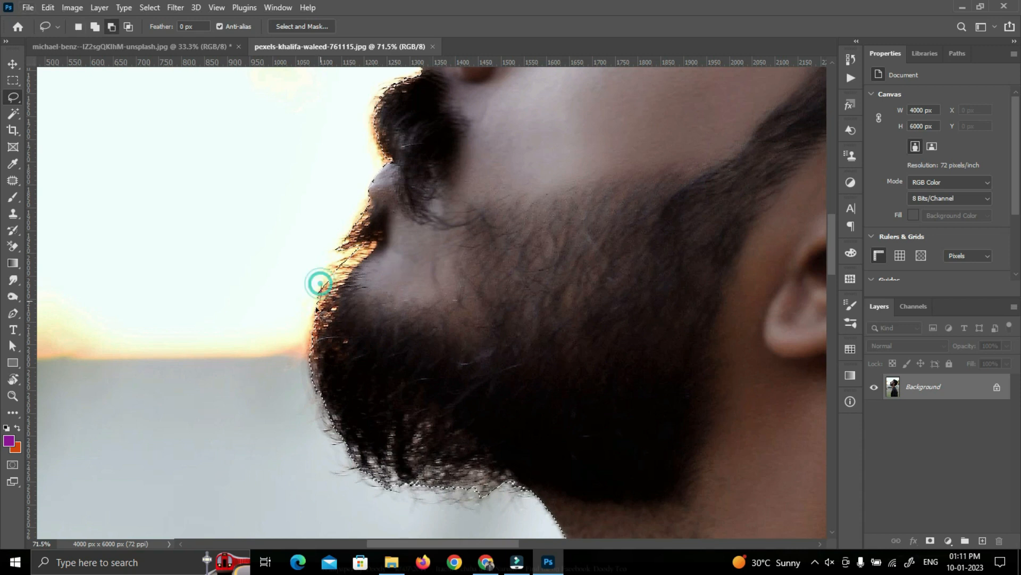
pyautogui.moveTo(327, 282); pyautogui.dragTo(330, 272)
pyautogui.scroll(-2, 356, 284)
pyautogui.scroll(-4, 357, 285)
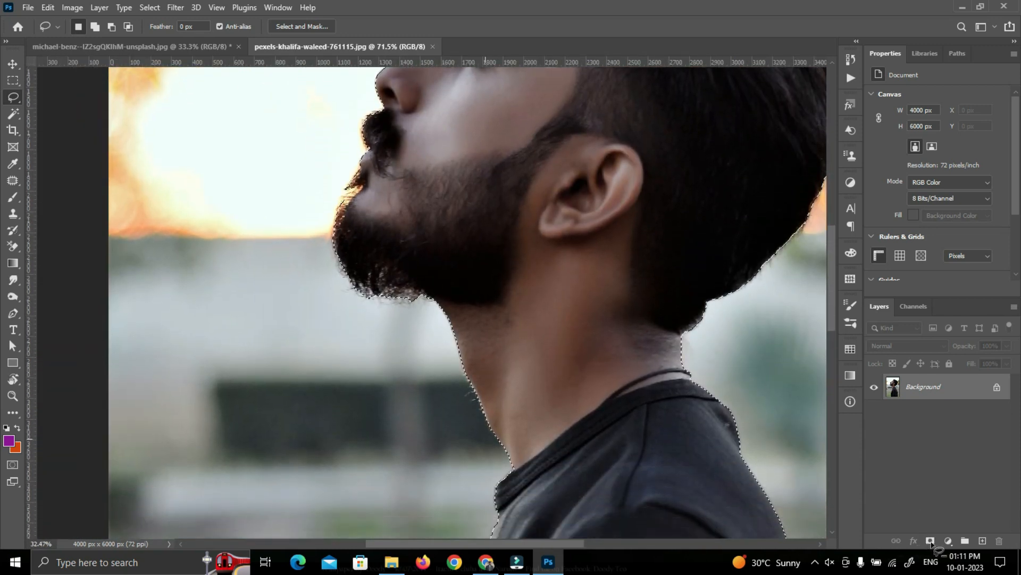
pyautogui.click(931, 540)
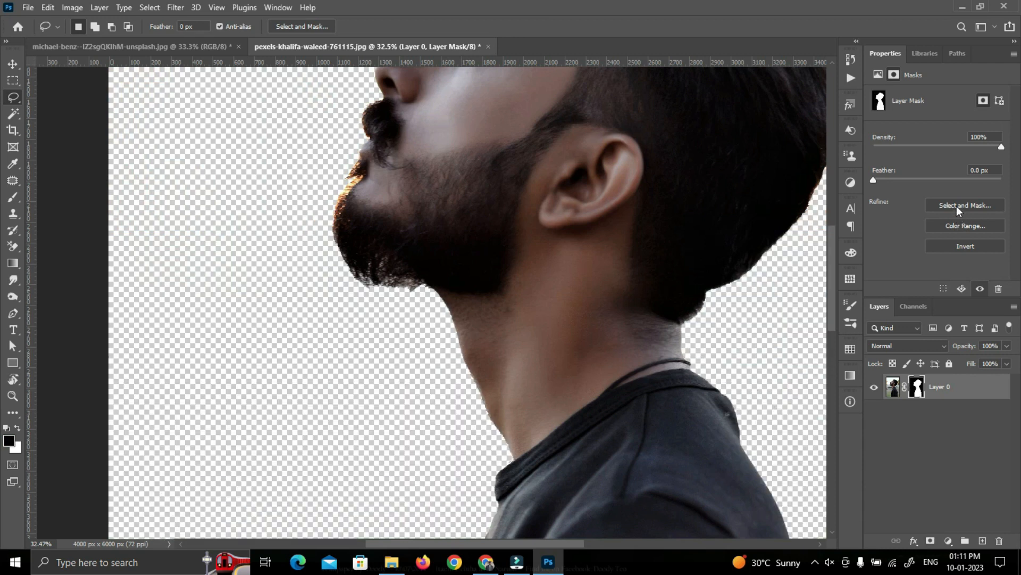
# Refine the man's mask edges in Select and Mask, and apply the layer mask permanently to Layer 0
pyautogui.click(971, 211)
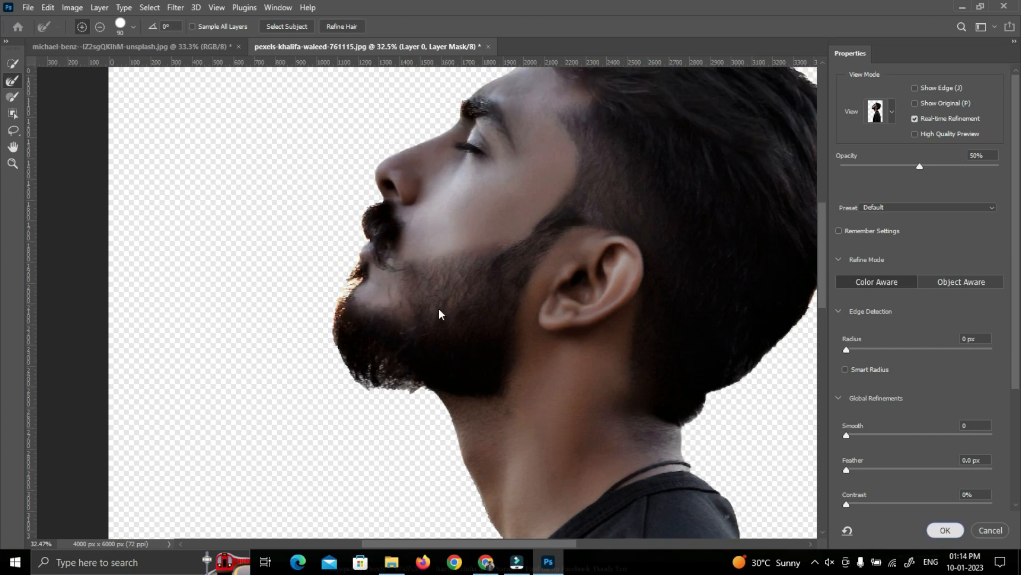
pyautogui.press('Return')
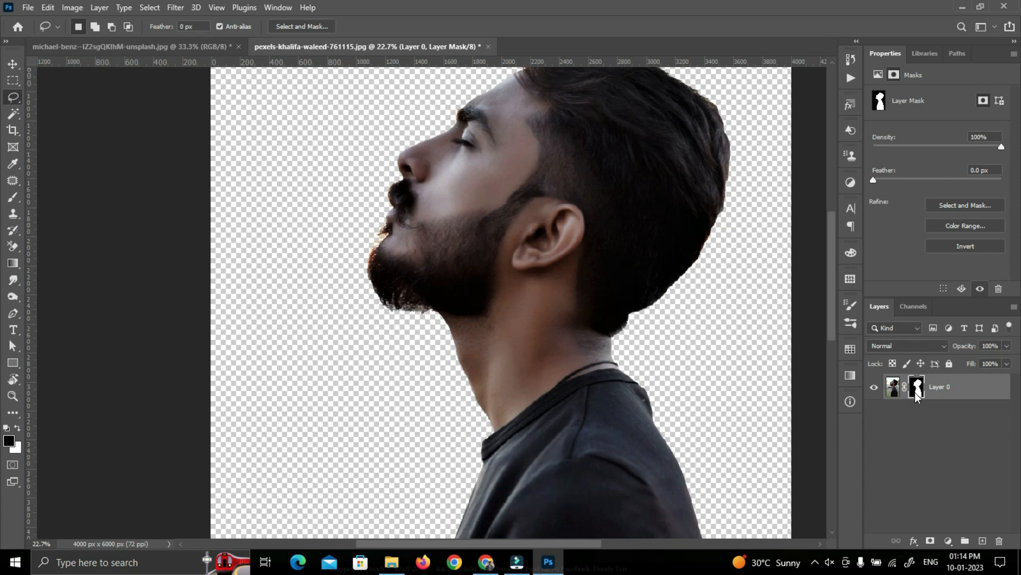
pyautogui.rightClick(916, 398)
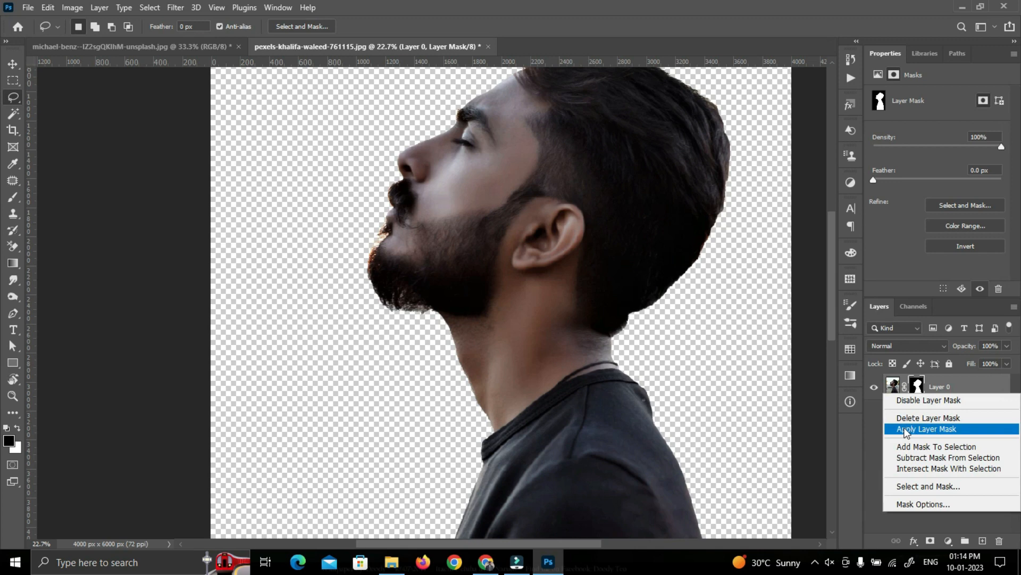
pyautogui.click(906, 429)
# Switch to the Move tool and desaturate the cut-out man to black and white
pyautogui.rightClick(14, 67)
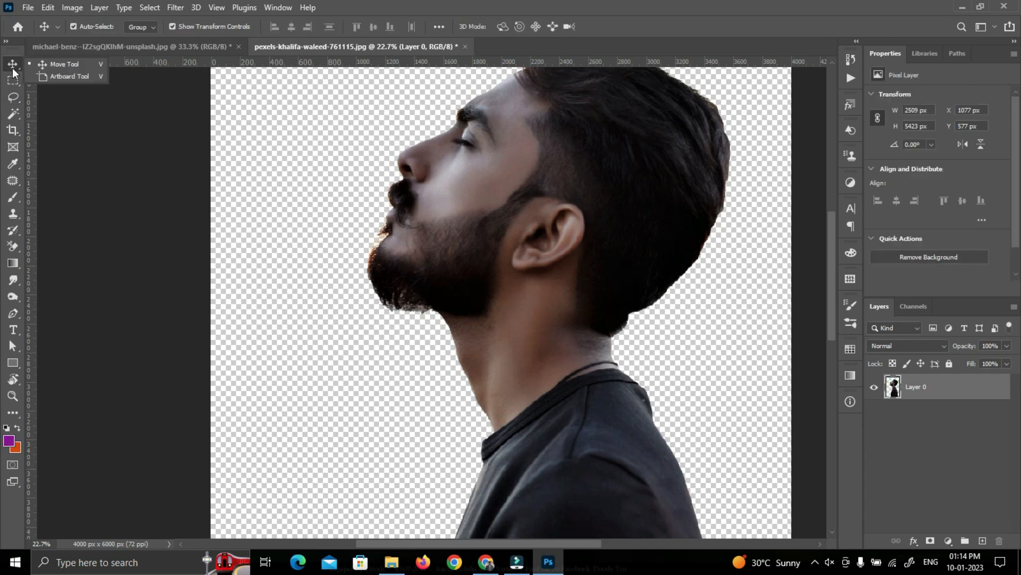
pyautogui.click(14, 70)
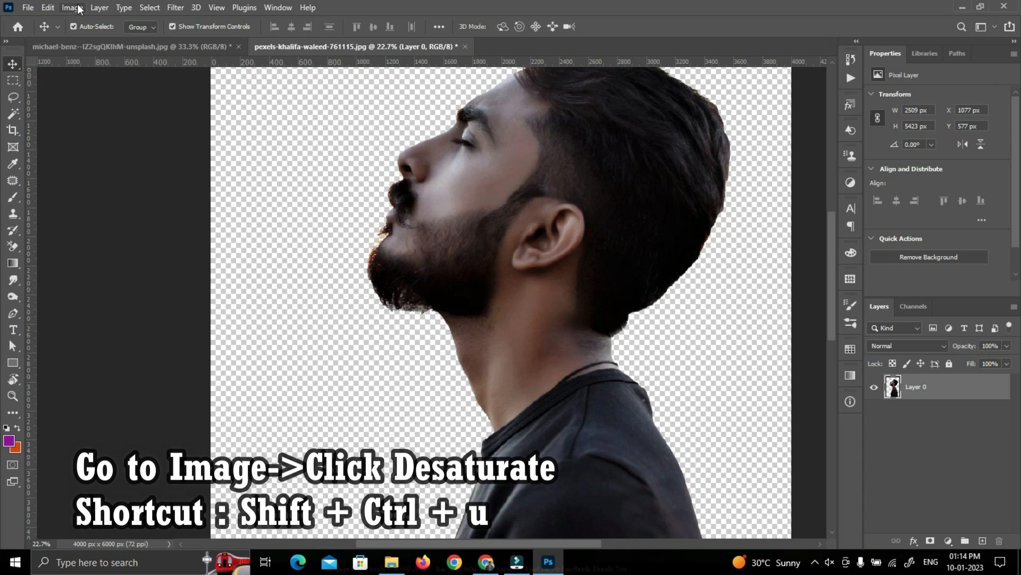
pyautogui.click(78, 8)
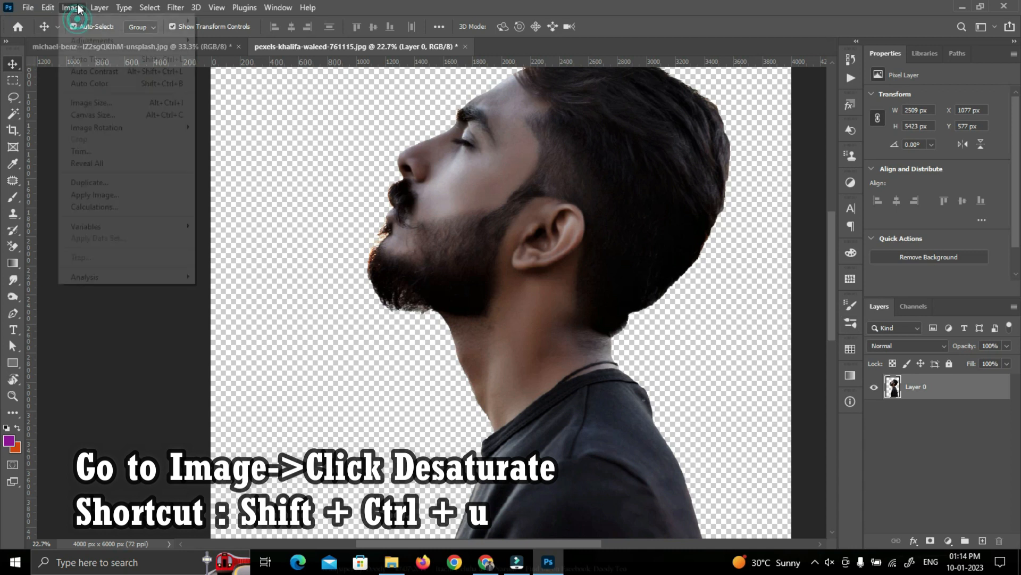
pyautogui.click(116, 41)
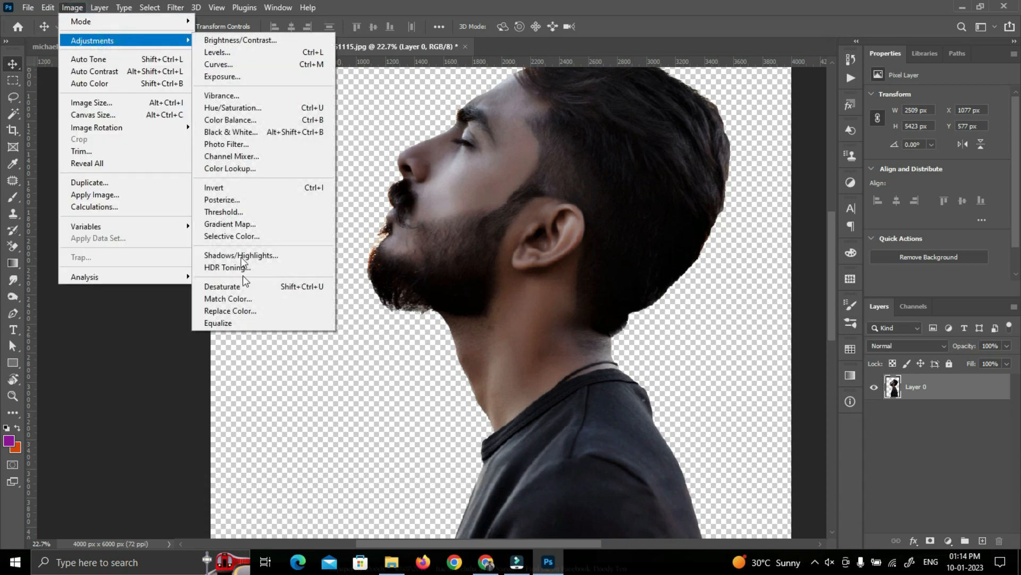
pyautogui.click(247, 287)
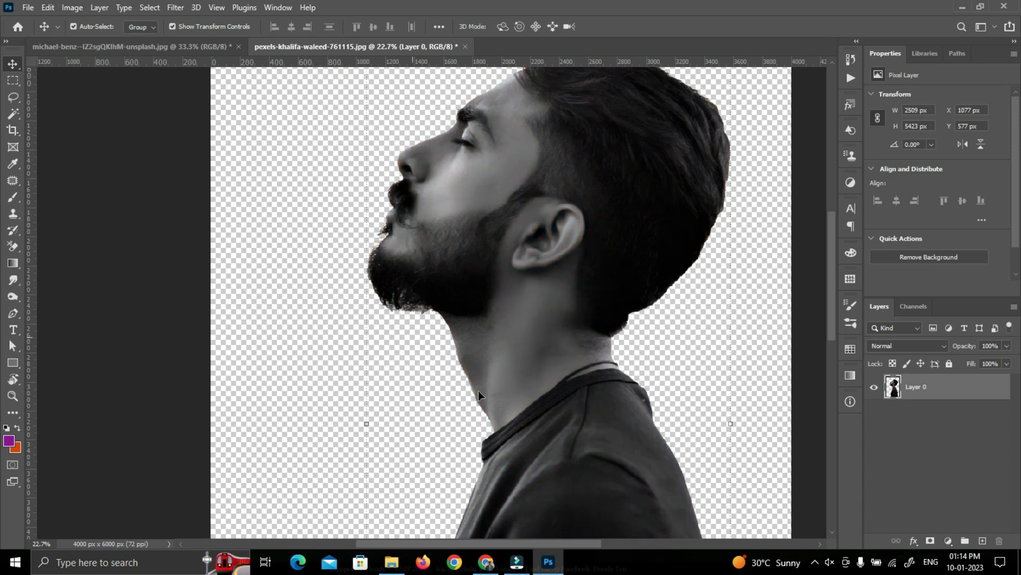
# Add a Solid Color fill layer in white (ffffff) to the portrait document
pyautogui.scroll(-5, 578, 354)
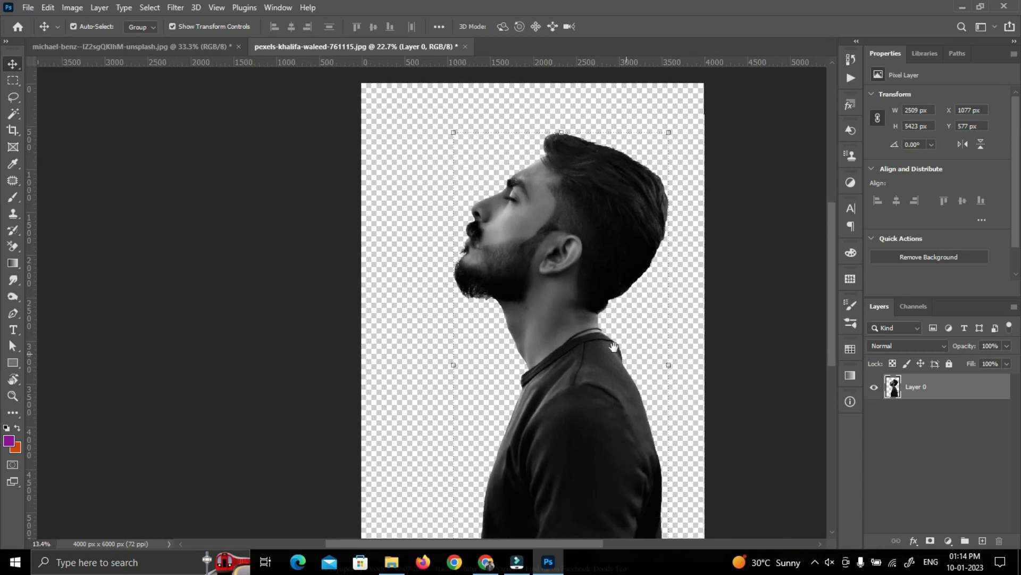
pyautogui.moveTo(609, 346); pyautogui.dragTo(534, 334)
pyautogui.scroll(-2, 534, 339)
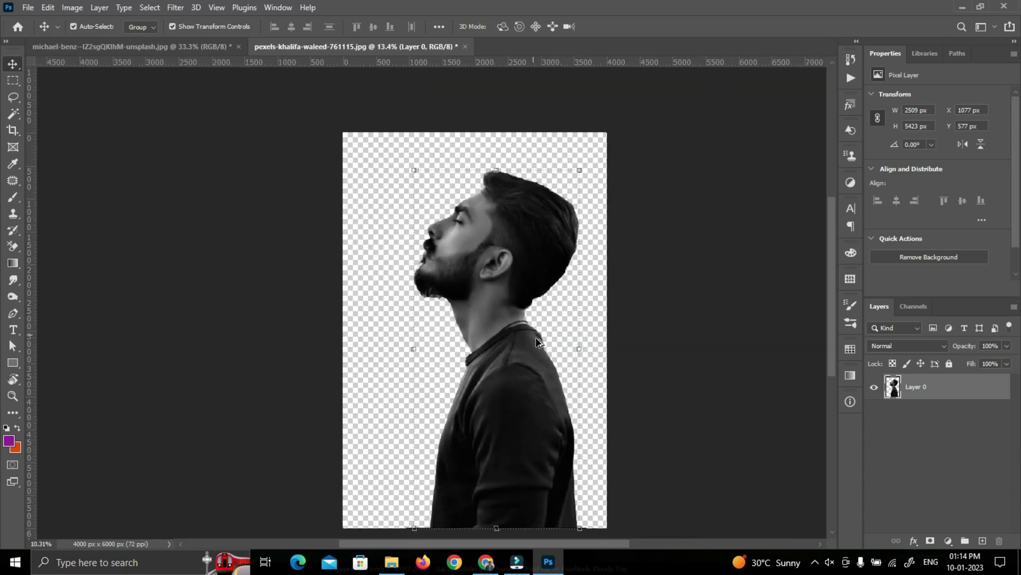
pyautogui.scroll(-2, 579, 390)
pyautogui.click(578, 384)
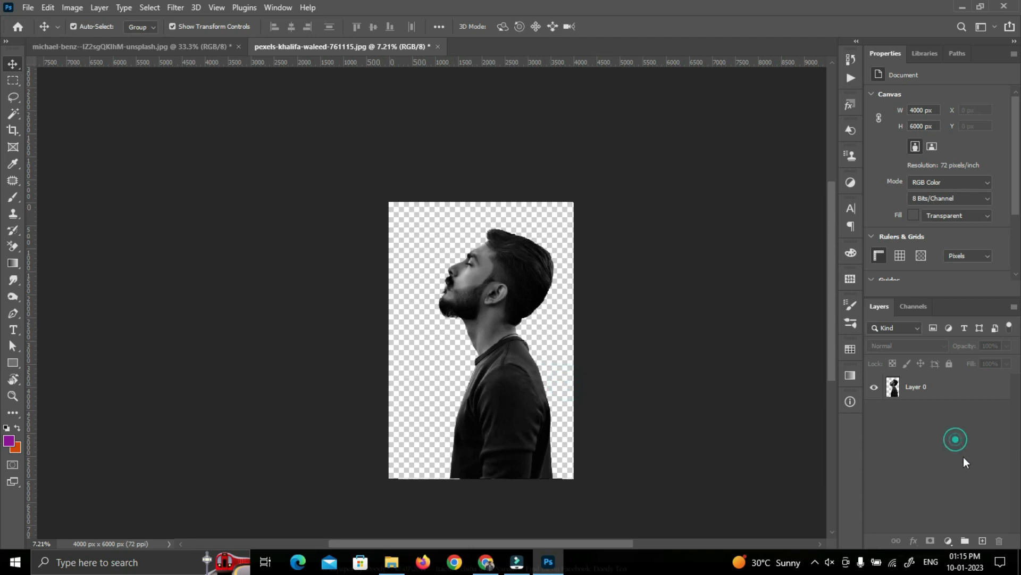
pyautogui.click(948, 541)
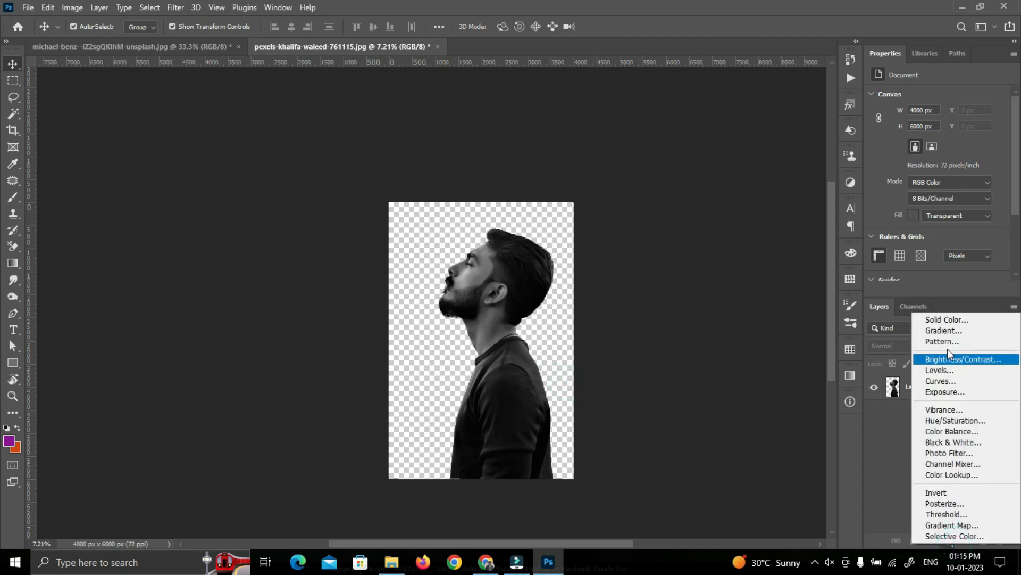
pyautogui.click(945, 320)
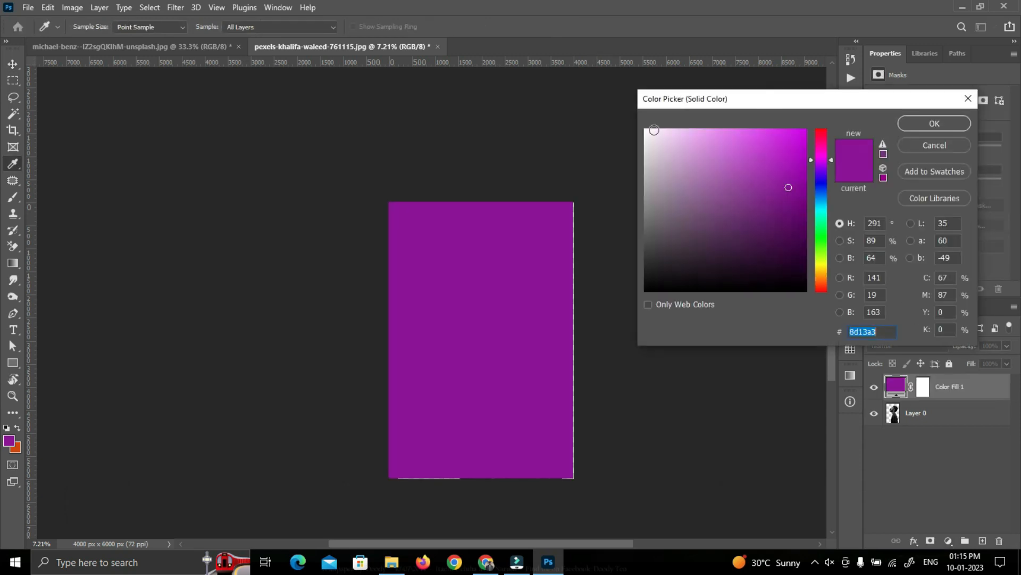
pyautogui.click(646, 130)
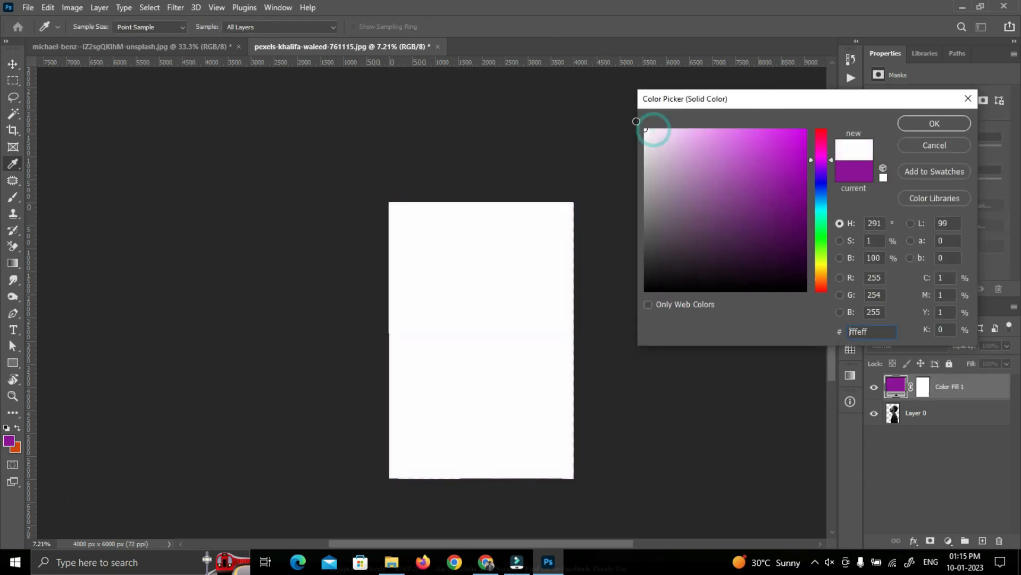
pyautogui.click(919, 126)
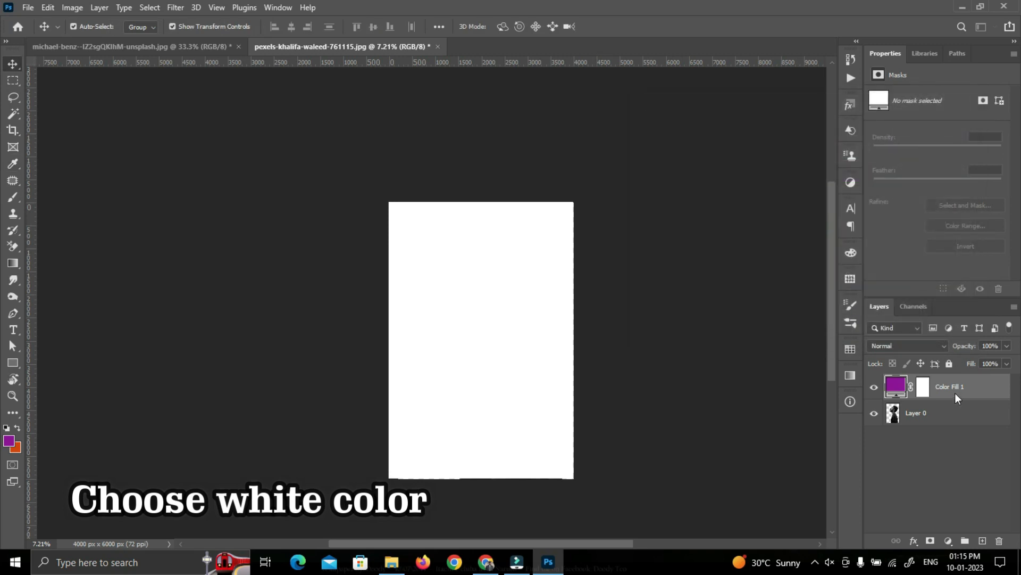
# Move the white Color Fill 1 layer beneath Layer 0 so it forms the man's background
pyautogui.click(957, 388)
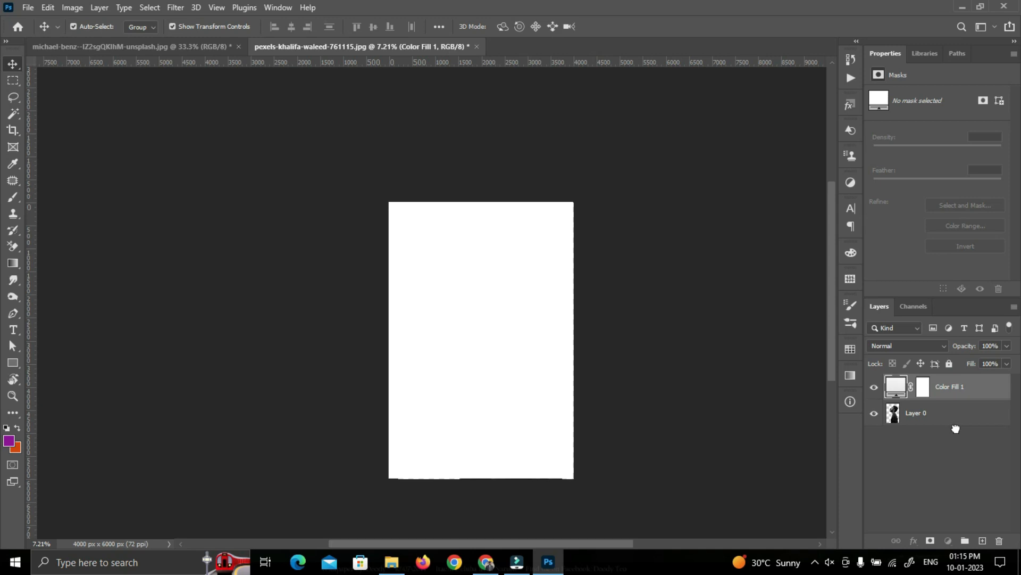
pyautogui.moveTo(956, 428); pyautogui.dragTo(956, 428)
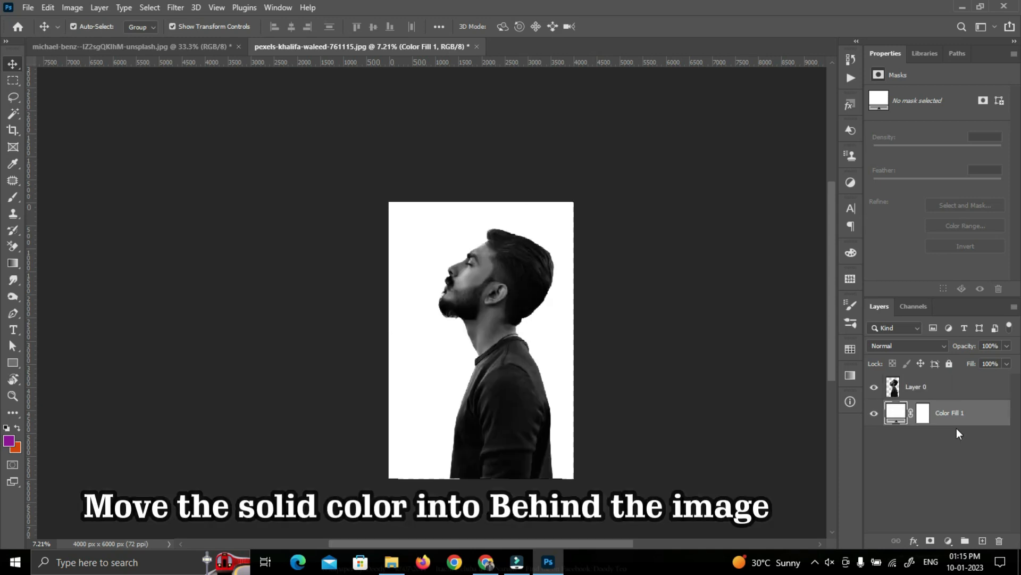
pyautogui.click(715, 446)
pyautogui.scroll(1, 481, 345)
pyautogui.click(917, 392)
pyautogui.click(696, 336)
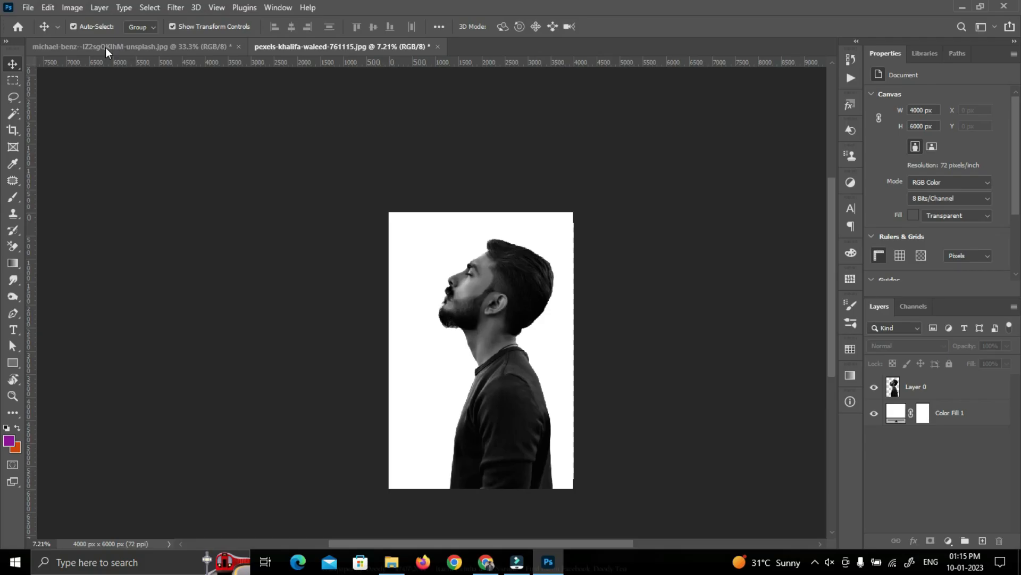
# Copy the forest photo's layer from its own document into the portrait document above the man
pyautogui.click(105, 46)
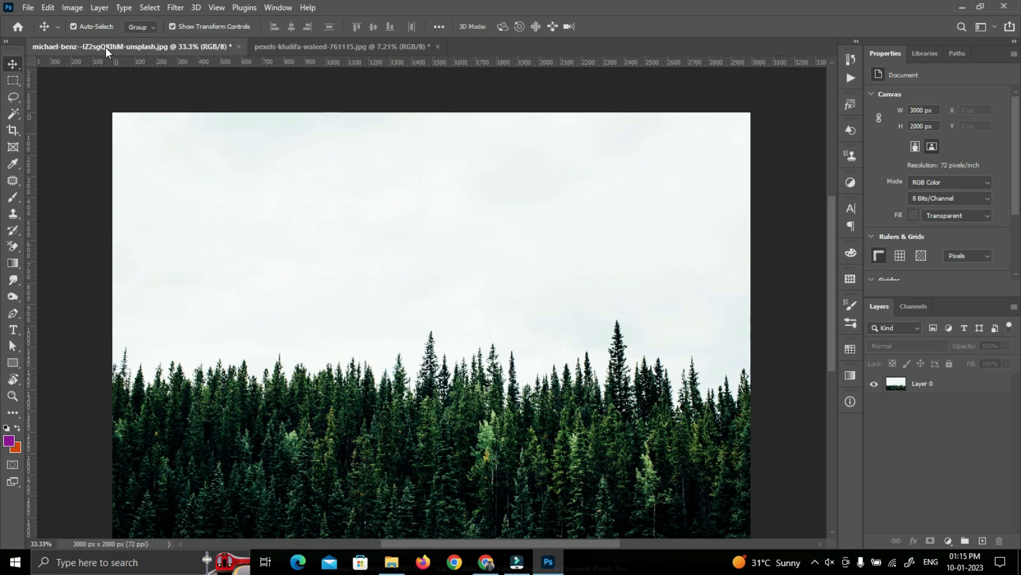
pyautogui.scroll(-1, 113, 56)
pyautogui.scroll(-3, 368, 254)
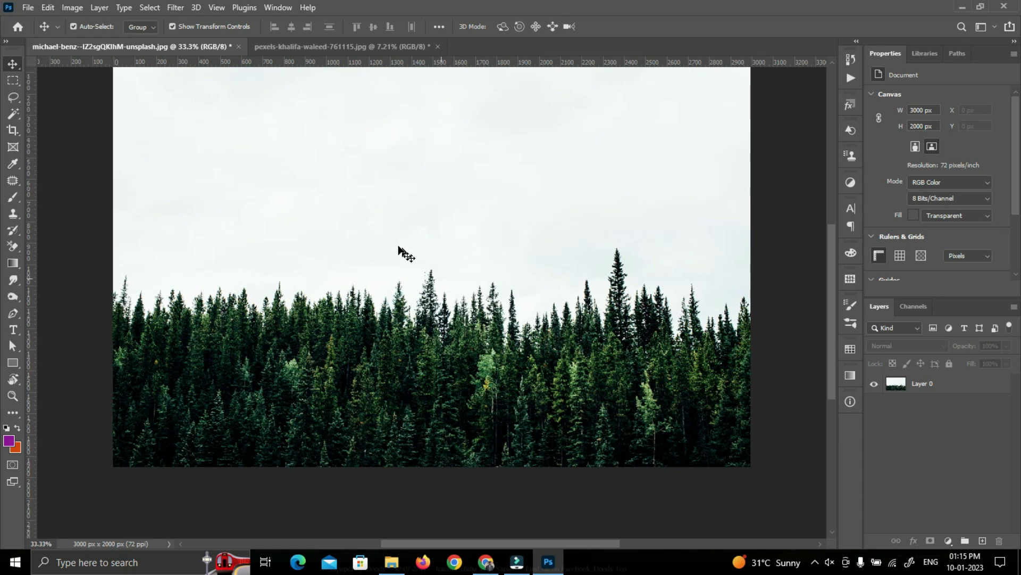
pyautogui.scroll(1, 388, 251)
pyautogui.click(376, 236)
pyautogui.scroll(1, 372, 226)
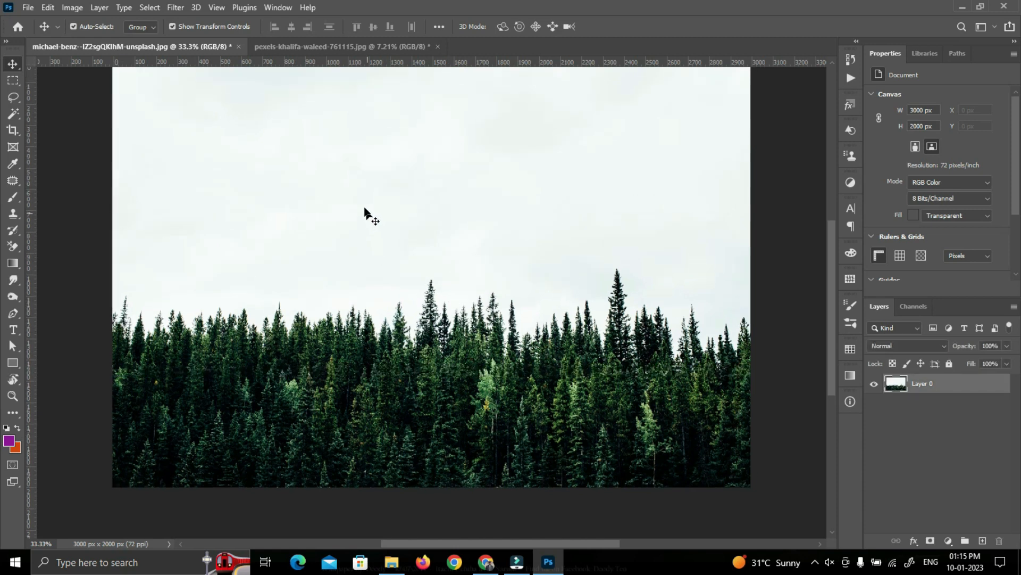
pyautogui.moveTo(363, 227); pyautogui.dragTo(470, 340)
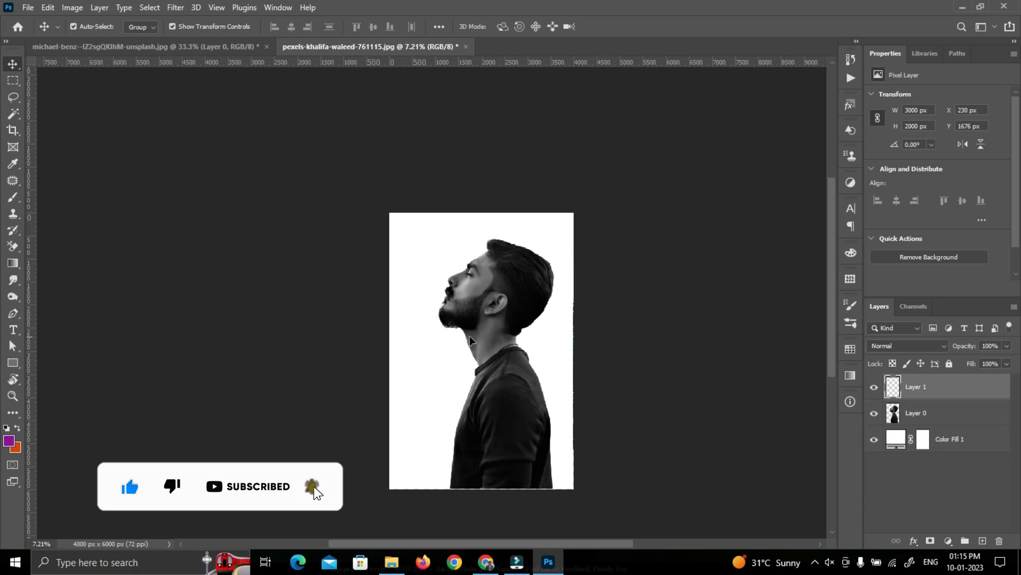
# Rotate the forest layer about 79°, enlarge it to about 5392 × 7077 px, and place its trees over the man
pyautogui.scroll(-3, 481, 351)
pyautogui.scroll(-1, 482, 350)
pyautogui.moveTo(483, 227); pyautogui.dragTo(496, 255)
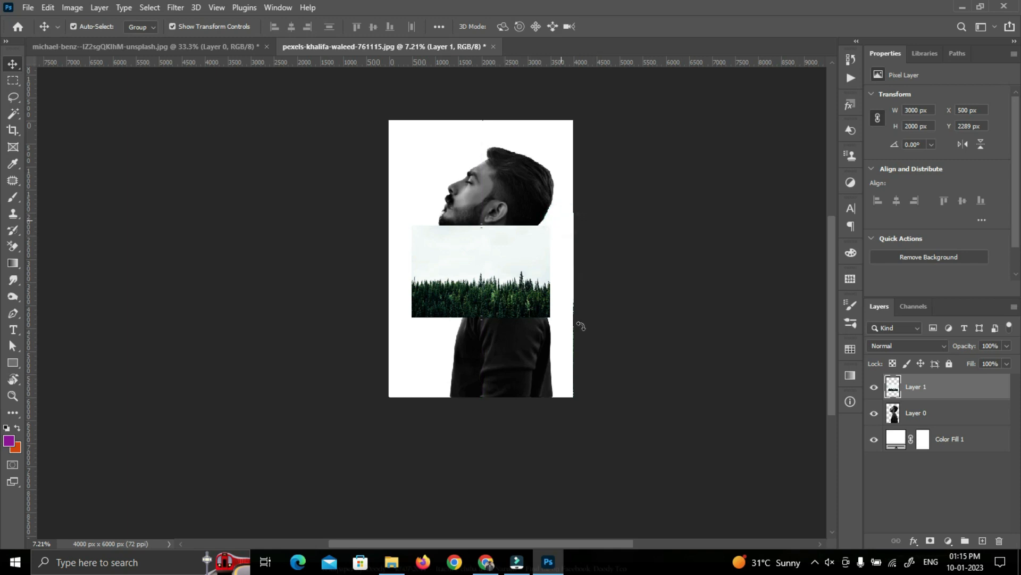
pyautogui.moveTo(581, 326); pyautogui.dragTo(545, 359)
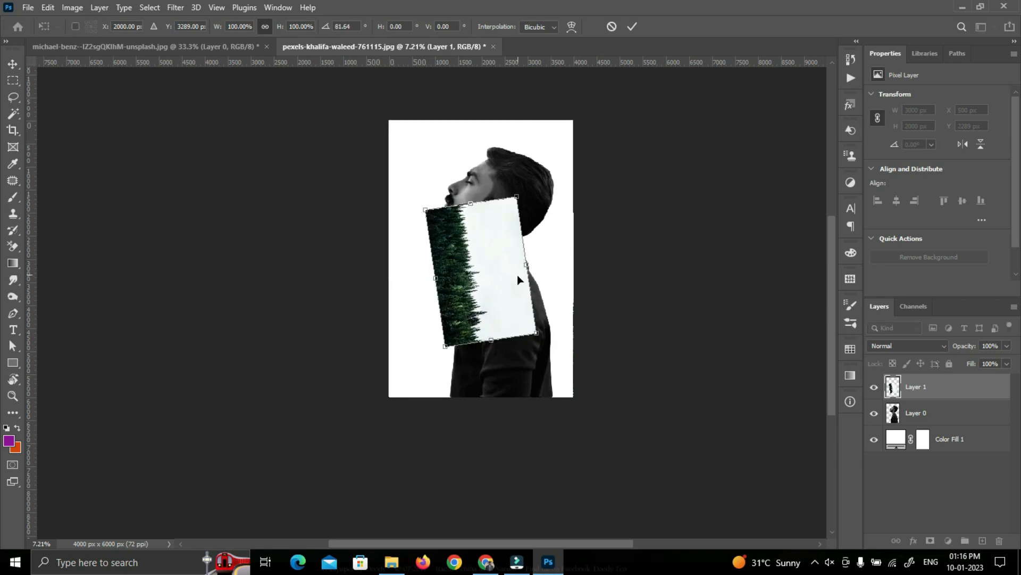
pyautogui.moveTo(472, 203); pyautogui.dragTo(454, 118)
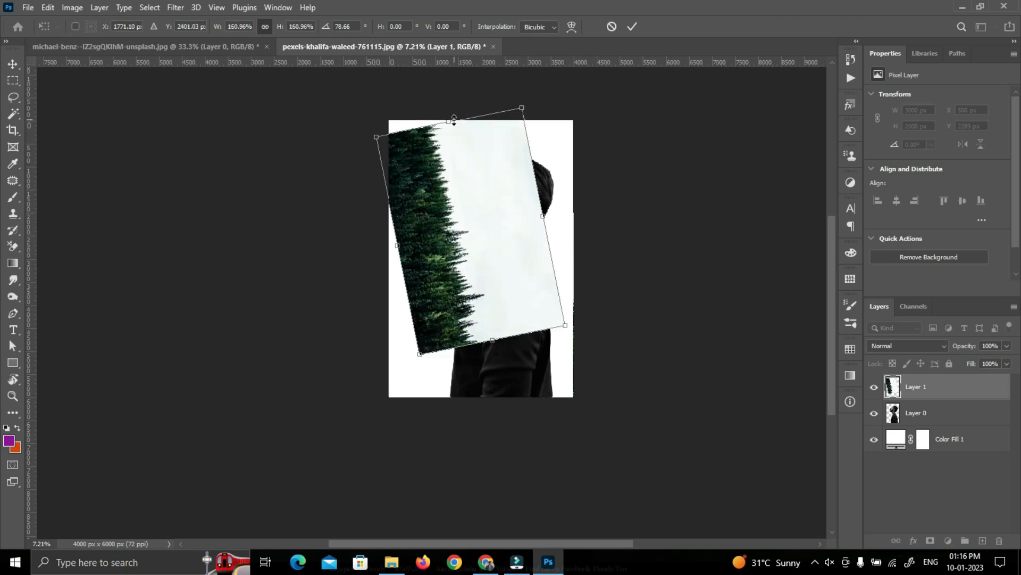
pyautogui.moveTo(482, 231); pyautogui.dragTo(645, 190)
pyautogui.click(597, 199)
pyautogui.moveTo(554, 244); pyautogui.dragTo(514, 250)
pyautogui.click(638, 201)
pyautogui.moveTo(638, 201)
pyautogui.mouseDown()
pyautogui.moveTo(651, 212)
pyautogui.moveTo(652, 200)
pyautogui.mouseUp()
pyautogui.click(632, 26)
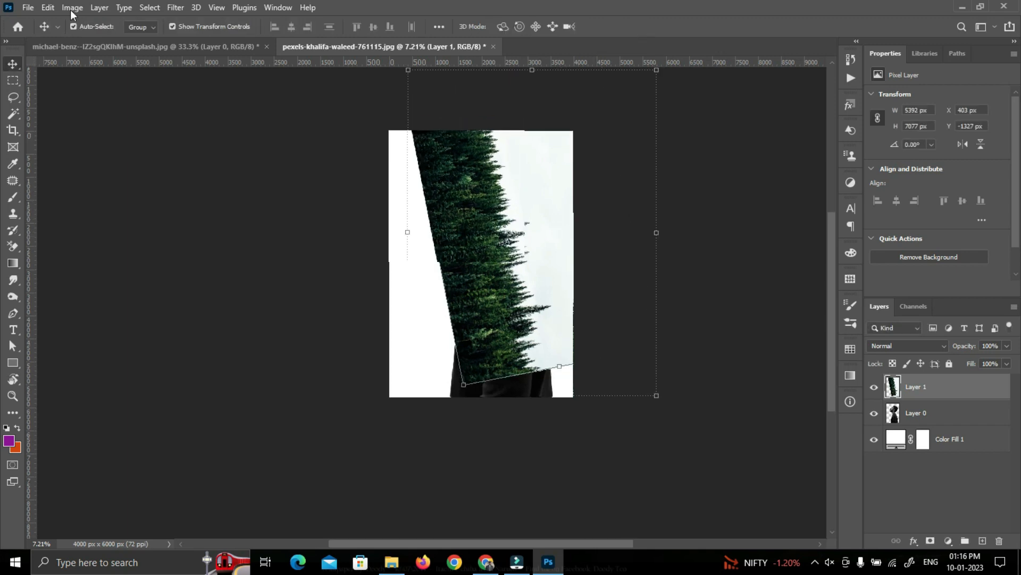
# Desaturate the forest layer to black and white
pyautogui.click(72, 7)
pyautogui.moveTo(82, 43)
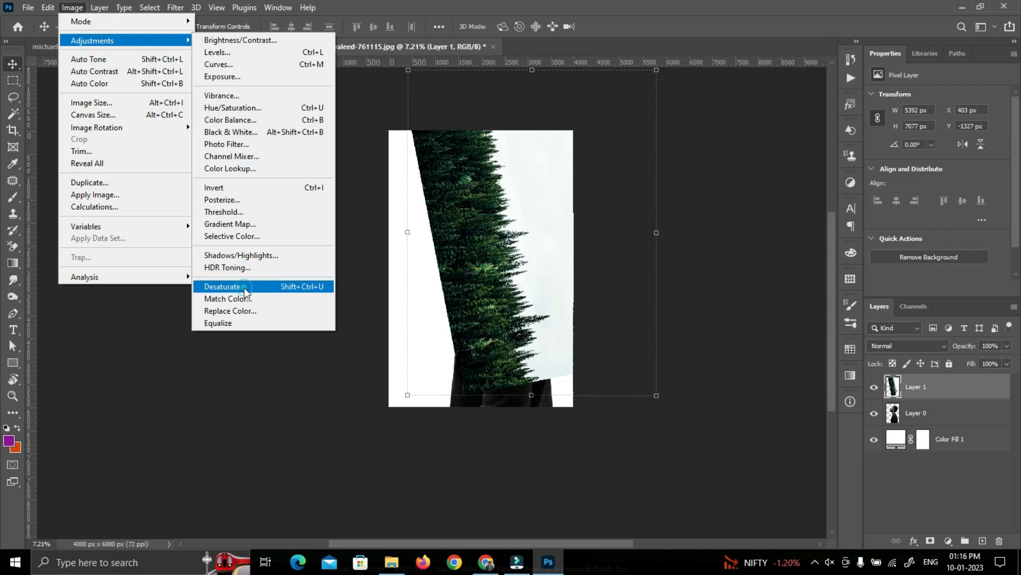
pyautogui.click(223, 287)
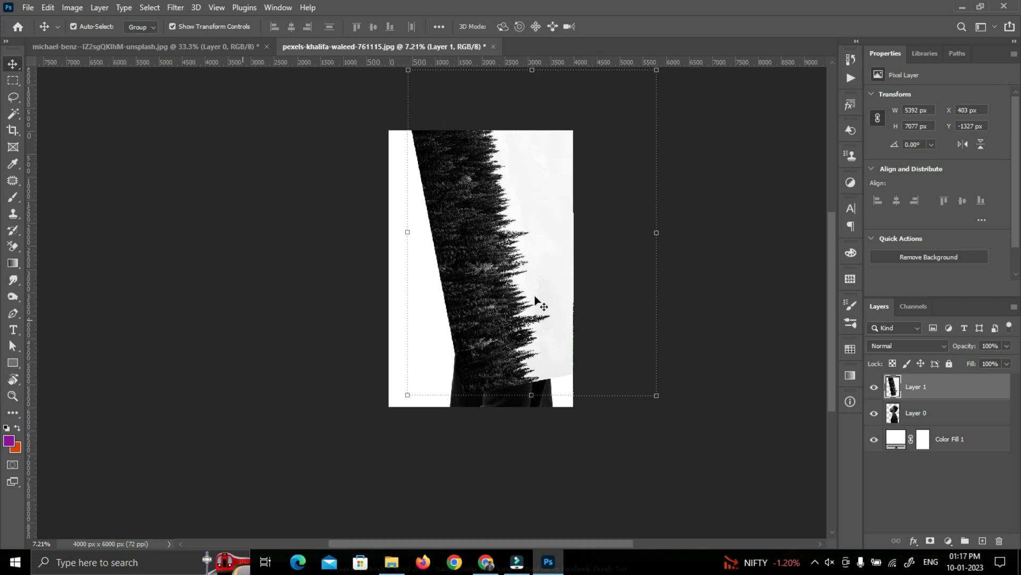
pyautogui.click(741, 279)
# Duplicate the forest layer and hide the copy
pyautogui.click(932, 391)
pyautogui.moveTo(973, 390); pyautogui.dragTo(983, 540)
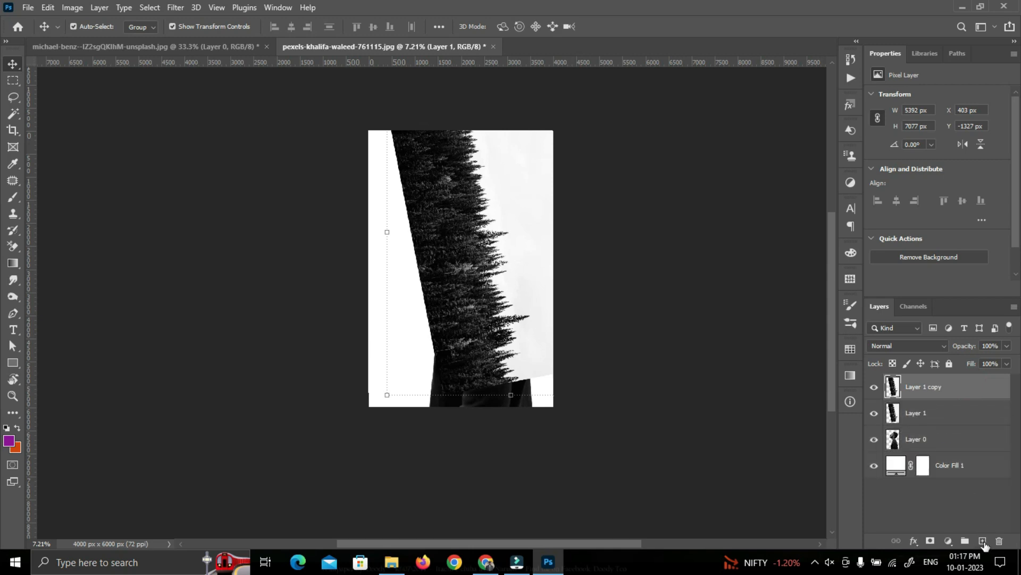
pyautogui.click(874, 387)
# Add a layer mask to both Layer 0 and Layer 1, and clip the Layer 1 forest to the man on Layer 0
pyautogui.click(926, 414)
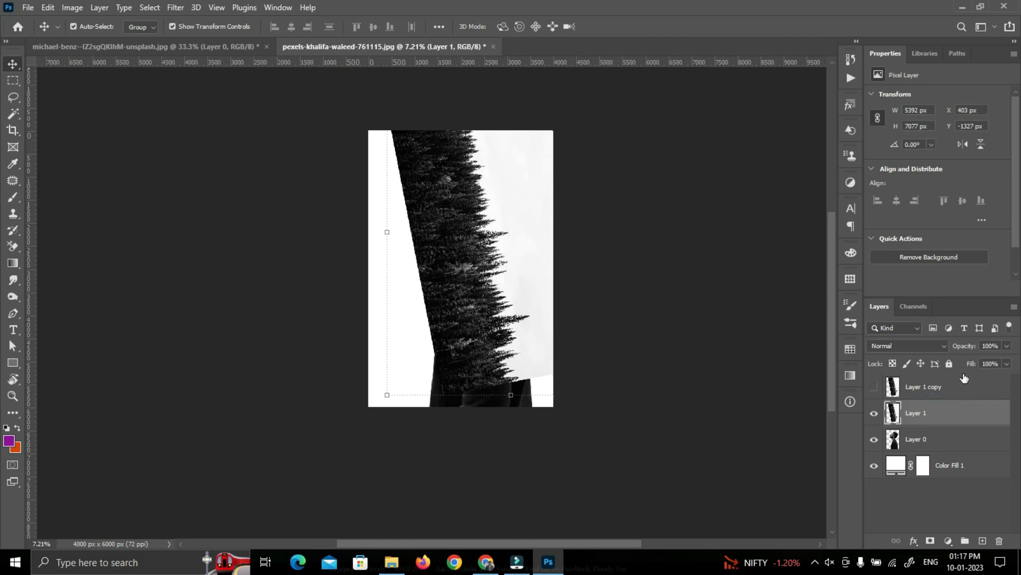
pyautogui.click(901, 347)
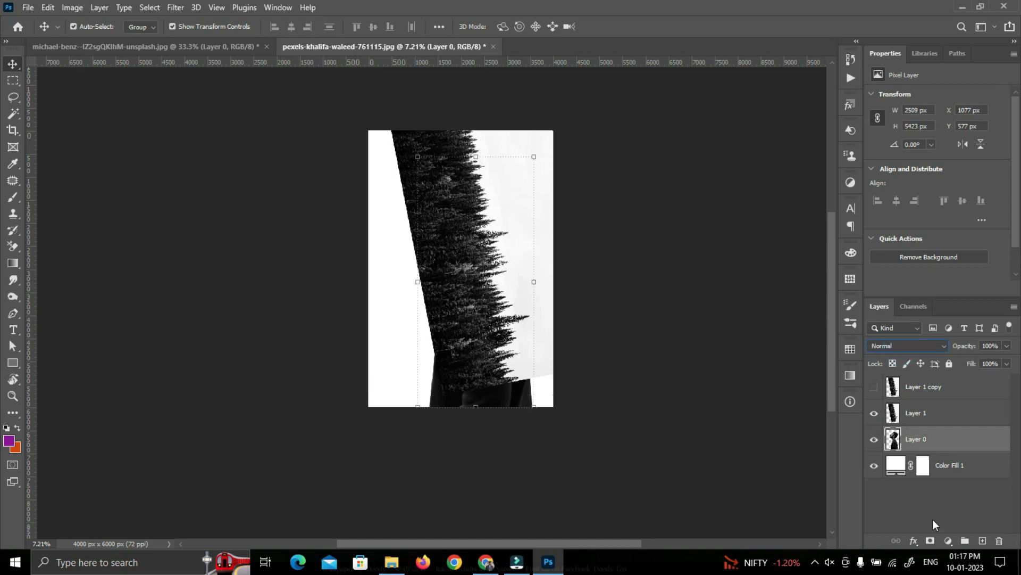
pyautogui.click(931, 541)
pyautogui.click(925, 412)
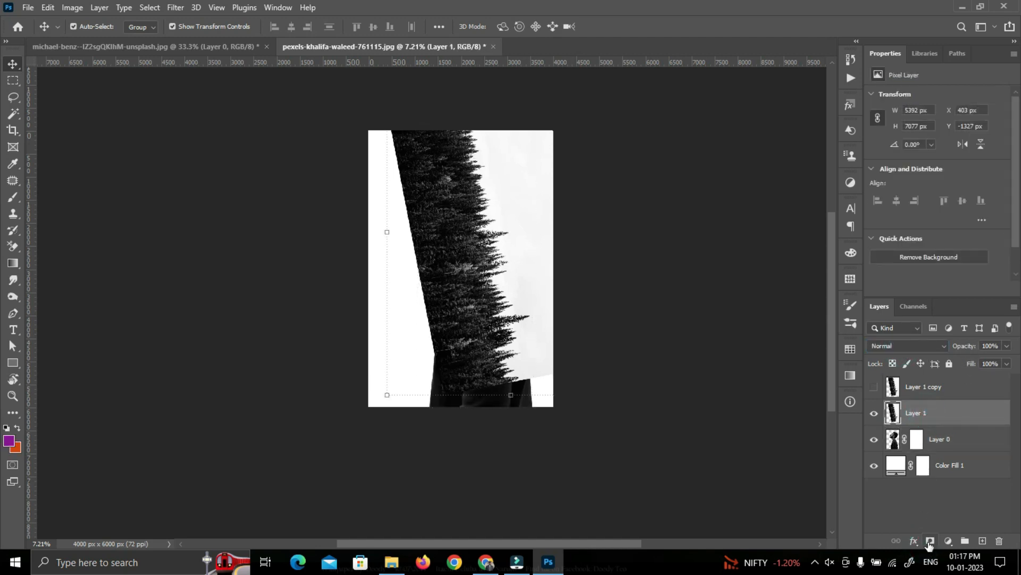
pyautogui.click(930, 542)
pyautogui.keyDown('alt'); pyautogui.click(931, 424); pyautogui.keyUp('alt')
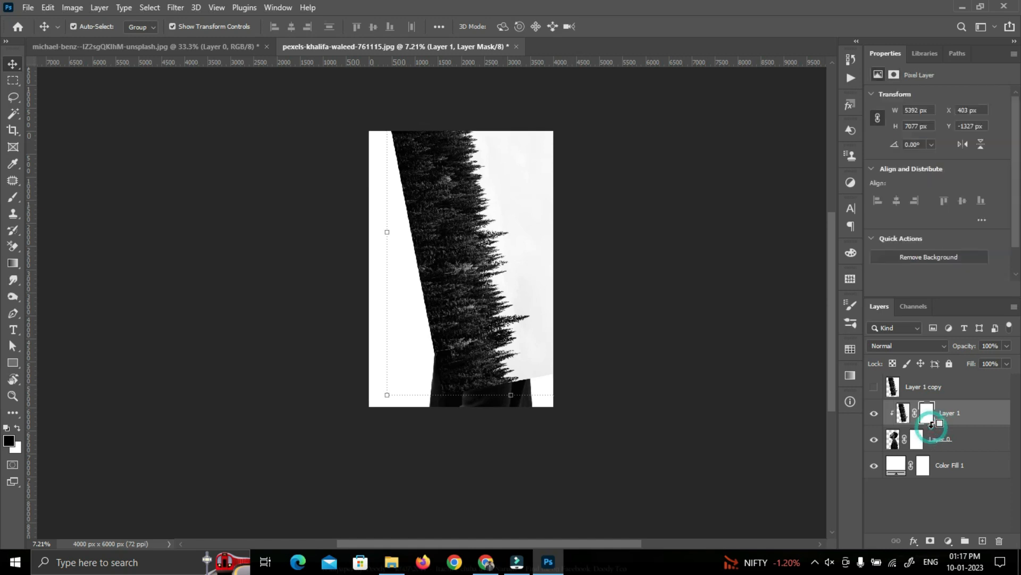
# Move the clipped Layer 1 forest slightly right and up within the man's silhouette, then deselect the layer
pyautogui.scroll(2, 599, 392)
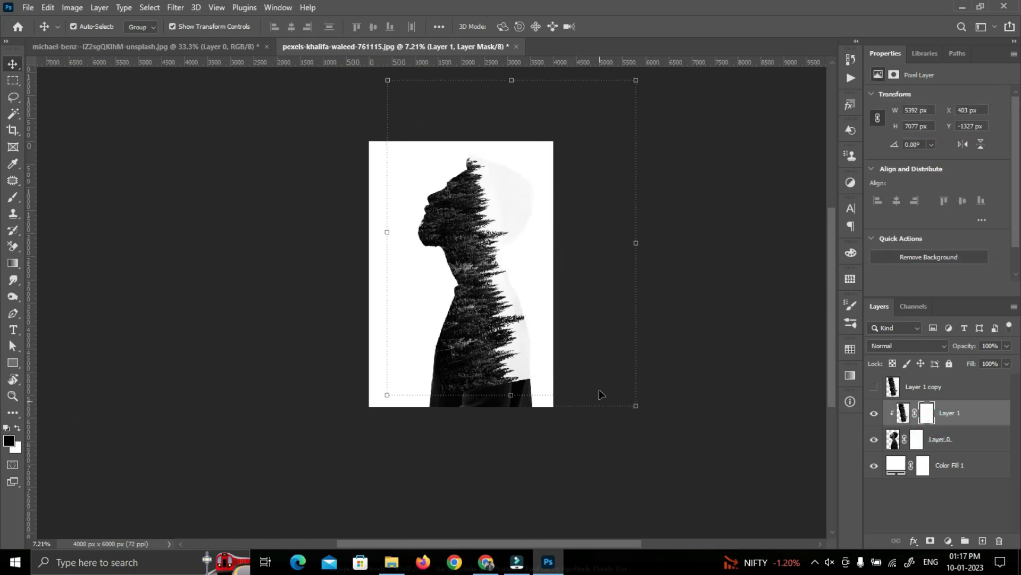
pyautogui.moveTo(472, 231); pyautogui.dragTo(480, 220)
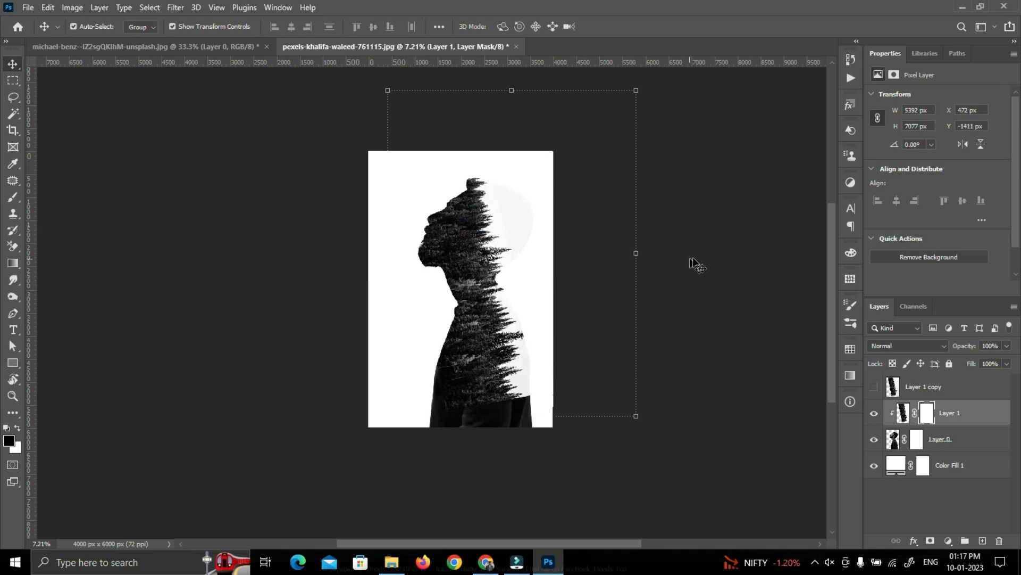
pyautogui.moveTo(477, 269); pyautogui.dragTo(482, 268)
pyautogui.click(739, 429)
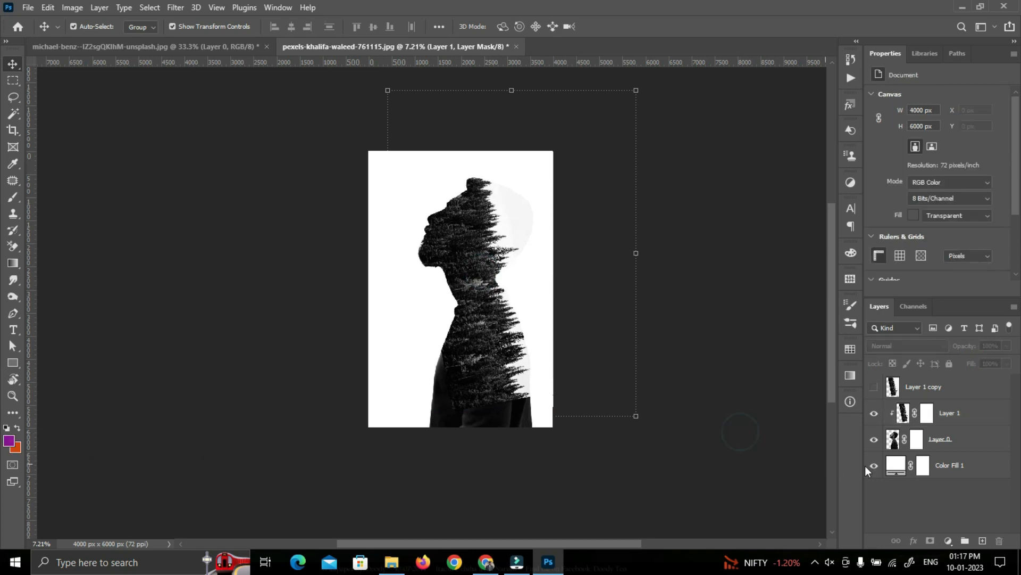
# Change the Color Fill 1 background to the light grey f6f6f6 sampled from the forest sky beside the man's head
pyautogui.click(895, 467)
pyautogui.doubleClick(895, 466)
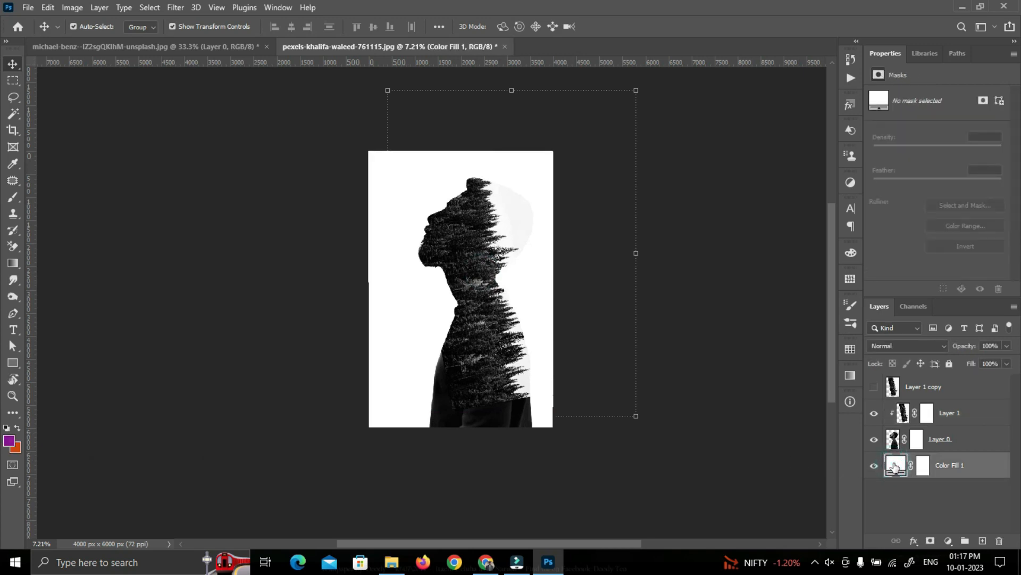
pyautogui.click(524, 208)
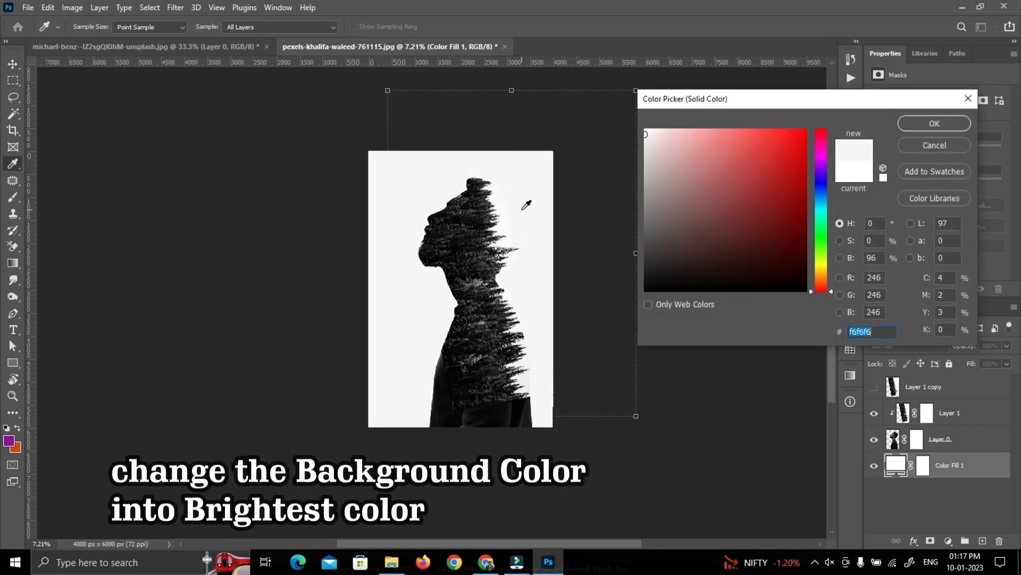
pyautogui.click(934, 124)
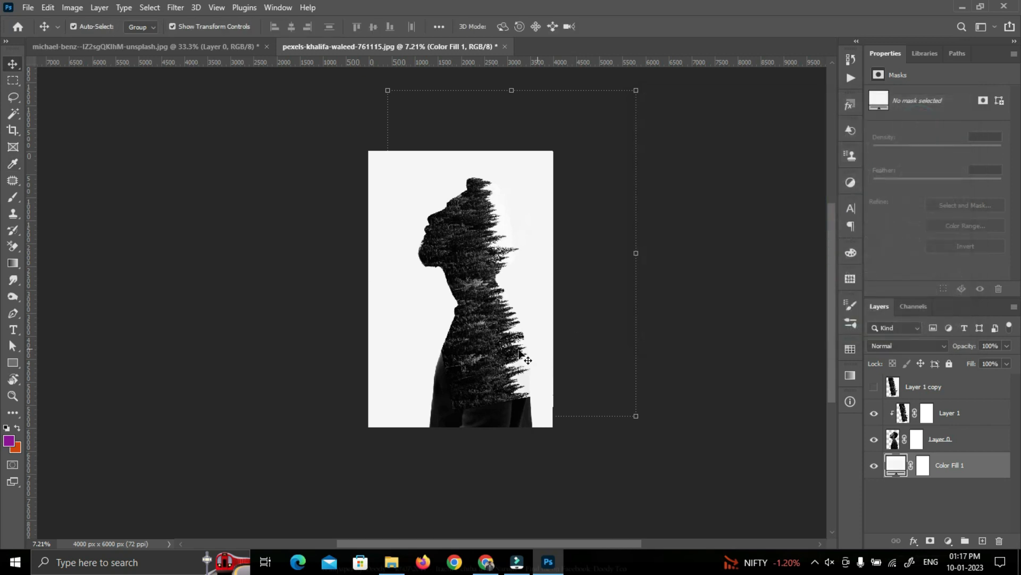
pyautogui.click(755, 371)
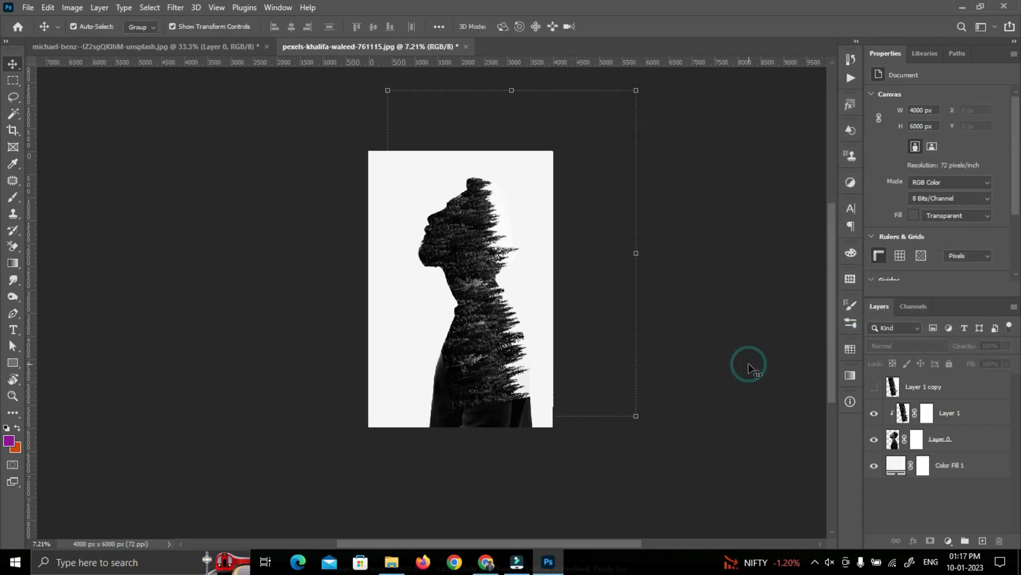
# Paint with a soft black brush on Layer 1's mask to reveal the man's face from forehead to chin
pyautogui.click(927, 413)
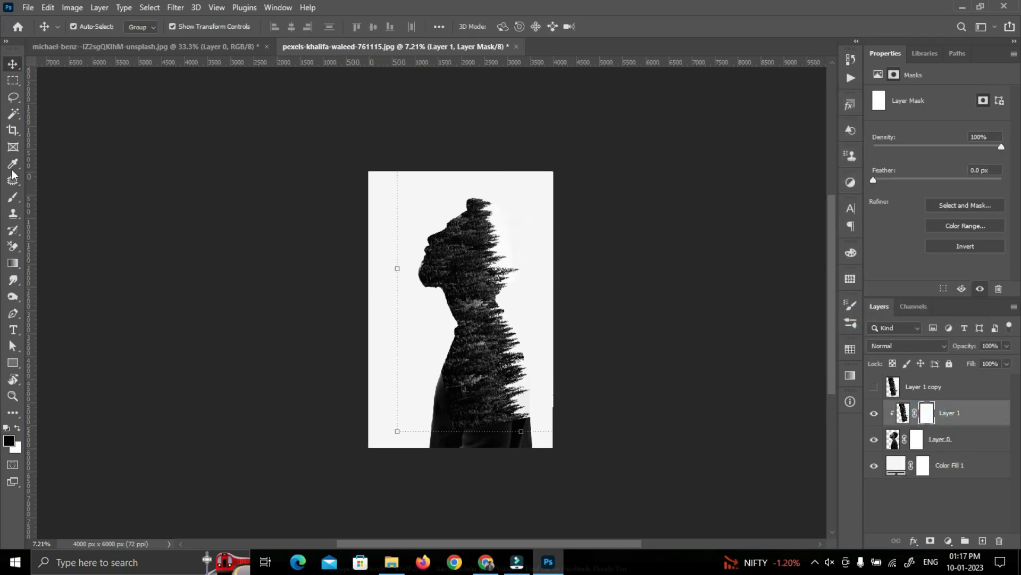
pyautogui.click(17, 200)
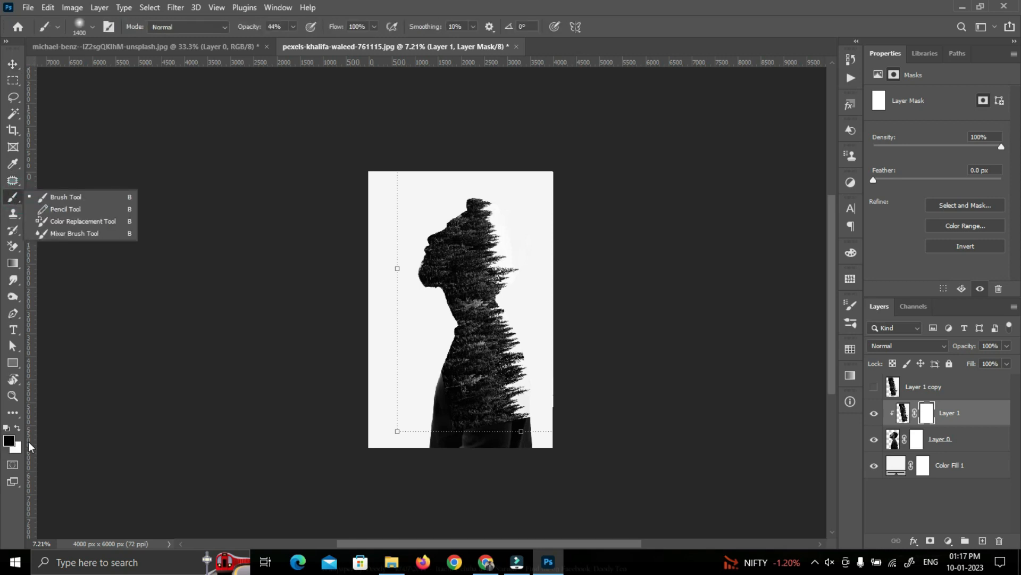
pyautogui.click(428, 199)
pyautogui.moveTo(428, 200)
pyautogui.mouseDown()
pyautogui.moveTo(409, 236)
pyautogui.moveTo(436, 207)
pyautogui.moveTo(403, 236)
pyautogui.moveTo(421, 210)
pyautogui.moveTo(394, 248)
pyautogui.moveTo(426, 210)
pyautogui.mouseUp()
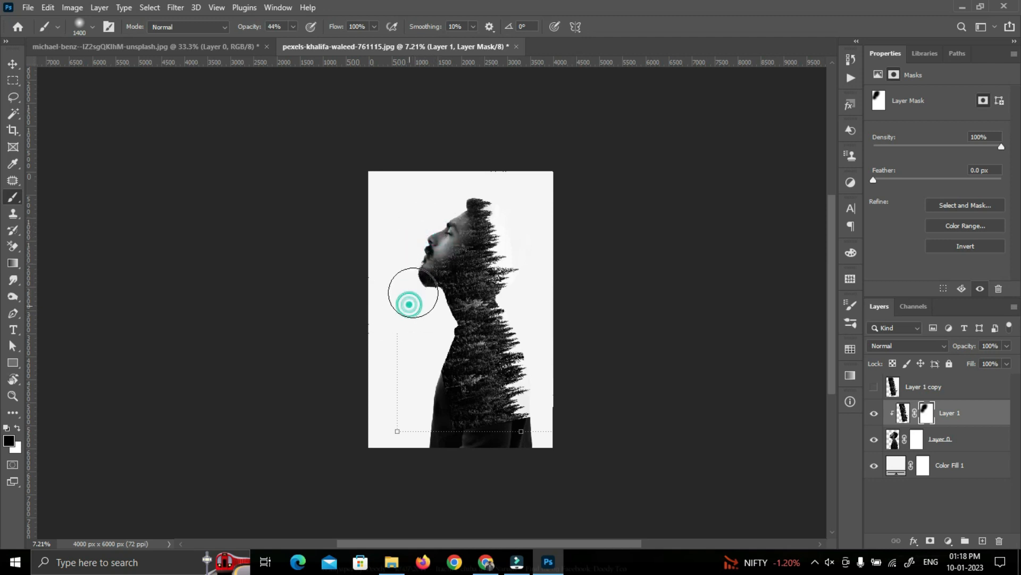
pyautogui.moveTo(414, 292); pyautogui.dragTo(424, 303)
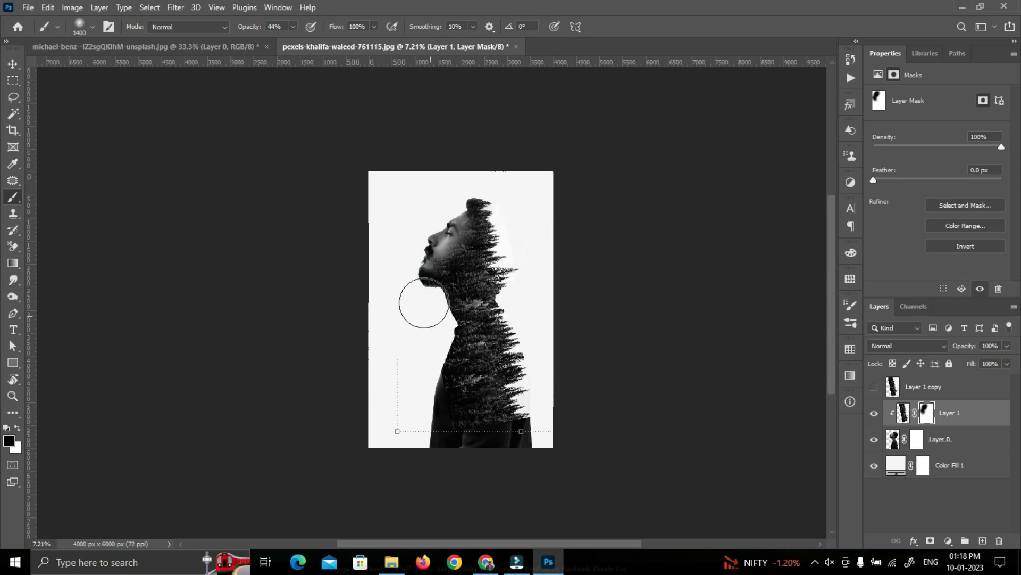
pyautogui.scroll(4, 451, 280)
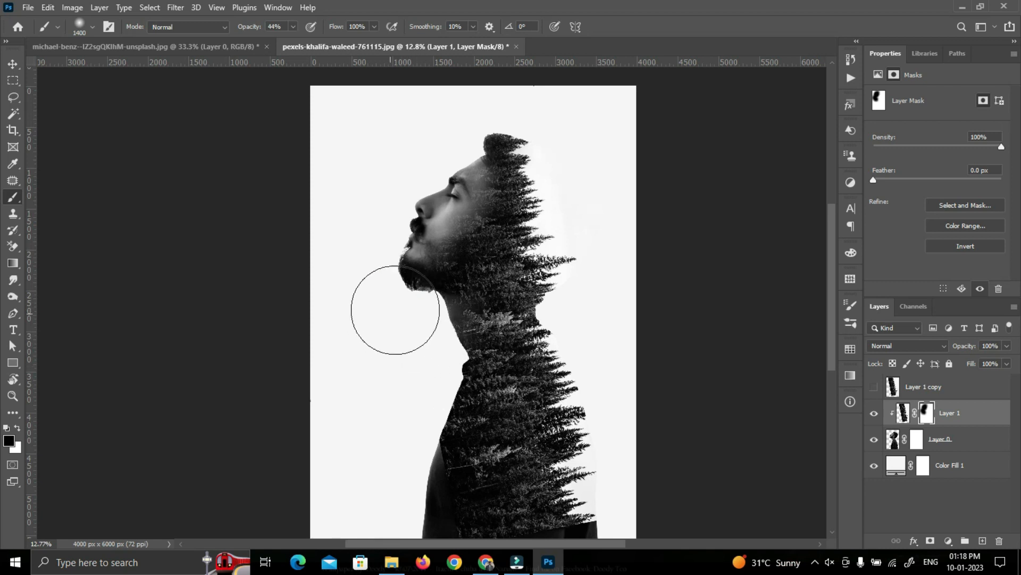
# Paint black on Layer 1's mask across the torso and arm to bring back the man's shirt
pyautogui.scroll(-2, 411, 307)
pyautogui.scroll(-4, 411, 308)
pyautogui.moveTo(427, 366)
pyautogui.mouseDown()
pyautogui.moveTo(454, 417)
pyautogui.moveTo(514, 427)
pyautogui.moveTo(404, 419)
pyautogui.moveTo(521, 419)
pyautogui.moveTo(543, 430)
pyautogui.moveTo(495, 440)
pyautogui.moveTo(486, 414)
pyautogui.moveTo(597, 435)
pyautogui.moveTo(545, 411)
pyautogui.moveTo(612, 430)
pyautogui.moveTo(529, 443)
pyautogui.moveTo(638, 443)
pyautogui.mouseUp()
pyautogui.moveTo(560, 442)
pyautogui.mouseDown()
pyautogui.moveTo(640, 447)
pyautogui.moveTo(467, 394)
pyautogui.moveTo(426, 367)
pyautogui.mouseUp()
pyautogui.moveTo(423, 364)
pyautogui.mouseDown()
pyautogui.moveTo(585, 434)
pyautogui.moveTo(484, 401)
pyautogui.moveTo(558, 372)
pyautogui.moveTo(562, 417)
pyautogui.moveTo(627, 417)
pyautogui.moveTo(569, 358)
pyautogui.moveTo(634, 349)
pyautogui.moveTo(494, 349)
pyautogui.moveTo(568, 333)
pyautogui.moveTo(553, 367)
pyautogui.moveTo(623, 343)
pyautogui.mouseUp()
pyautogui.scroll(1, 637, 344)
pyautogui.scroll(-1, 637, 344)
# Restore some trees at the back of the shoulder by painting white on Layer 1's mask
pyautogui.press('x')
pyautogui.click(594, 287)
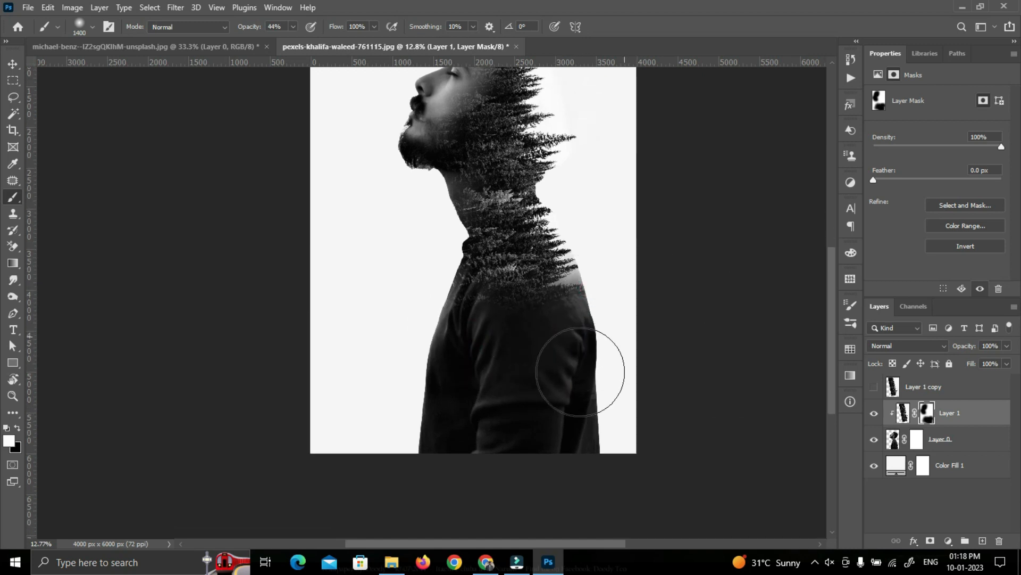
pyautogui.scroll(-2, 580, 372)
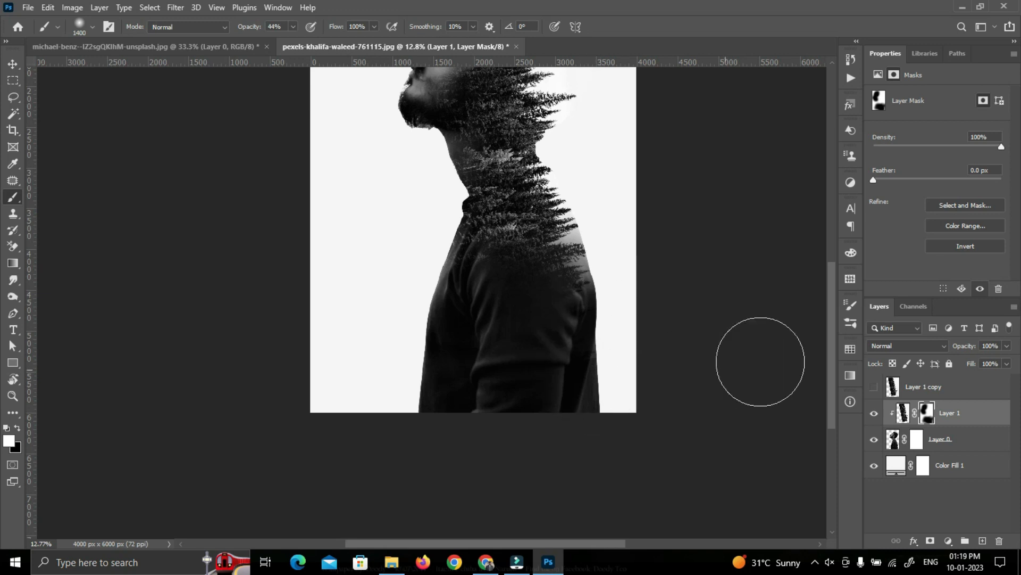
# Show the Layer 1 copy and rotate it so its trees point downward across the man's lower body
pyautogui.click(874, 387)
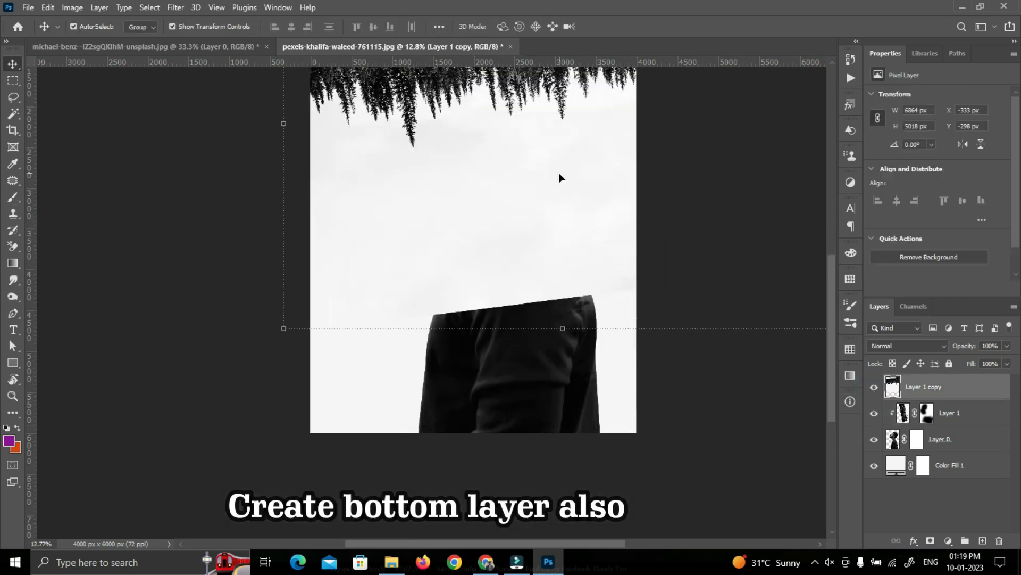
pyautogui.moveTo(559, 176); pyautogui.dragTo(554, 433)
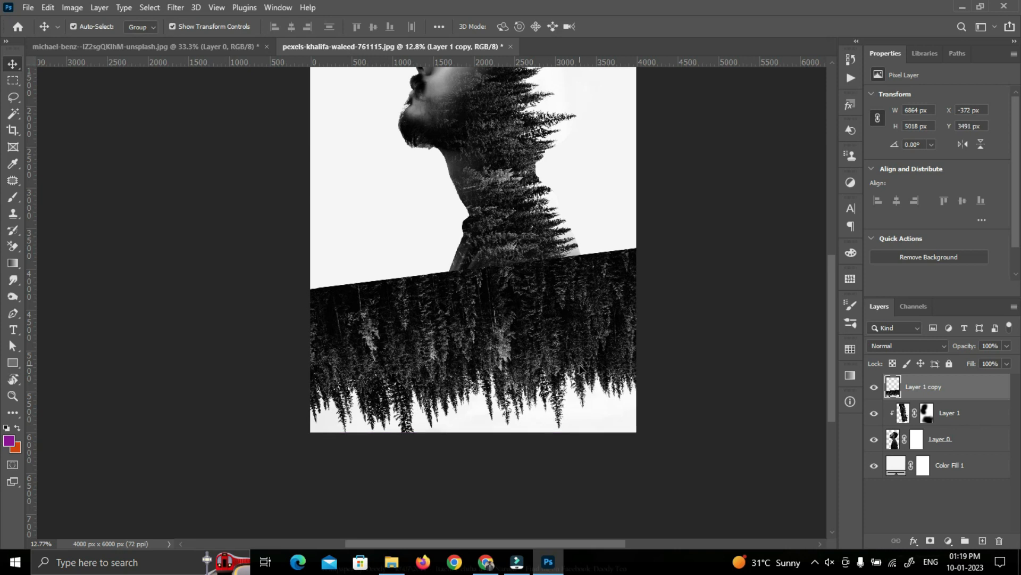
# Scale the inverted forest copy to about 4679 × 3211 px, position it over the lower shirt, and clip it to the man
pyautogui.scroll(-1, 581, 366)
pyautogui.moveTo(759, 413); pyautogui.dragTo(581, 413)
pyautogui.moveTo(600, 339)
pyautogui.mouseDown()
pyautogui.moveTo(612, 361)
pyautogui.moveTo(601, 334)
pyautogui.mouseUp()
pyautogui.moveTo(513, 394); pyautogui.dragTo(575, 376)
pyautogui.moveTo(532, 468); pyautogui.dragTo(528, 517)
pyautogui.moveTo(535, 387); pyautogui.dragTo(497, 378)
pyautogui.keyDown('alt'); pyautogui.click(945, 398); pyautogui.keyUp('alt')
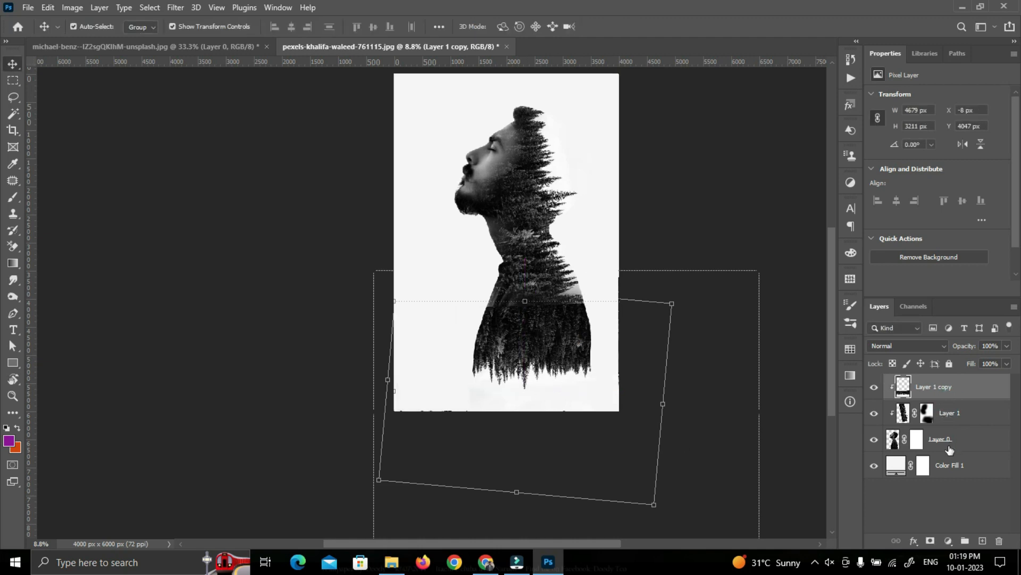
# Add a layer mask to Layer 1 copy and paint black along its upper edge to blend it into the shirt
pyautogui.click(929, 541)
pyautogui.press('b')
pyautogui.press('d')
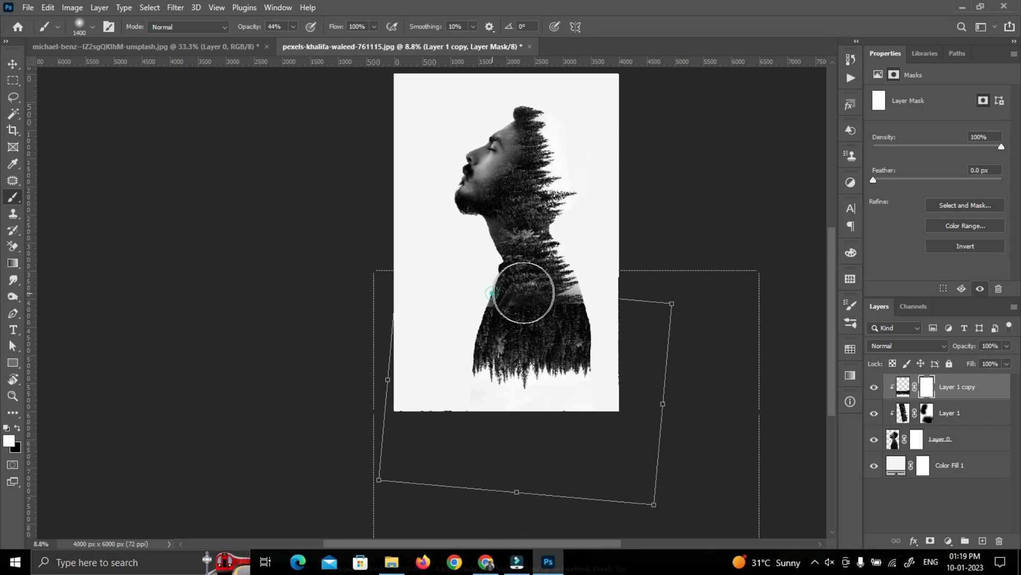
pyautogui.moveTo(502, 300); pyautogui.dragTo(552, 307)
pyautogui.press('x')
pyautogui.moveTo(486, 301); pyautogui.dragTo(630, 299)
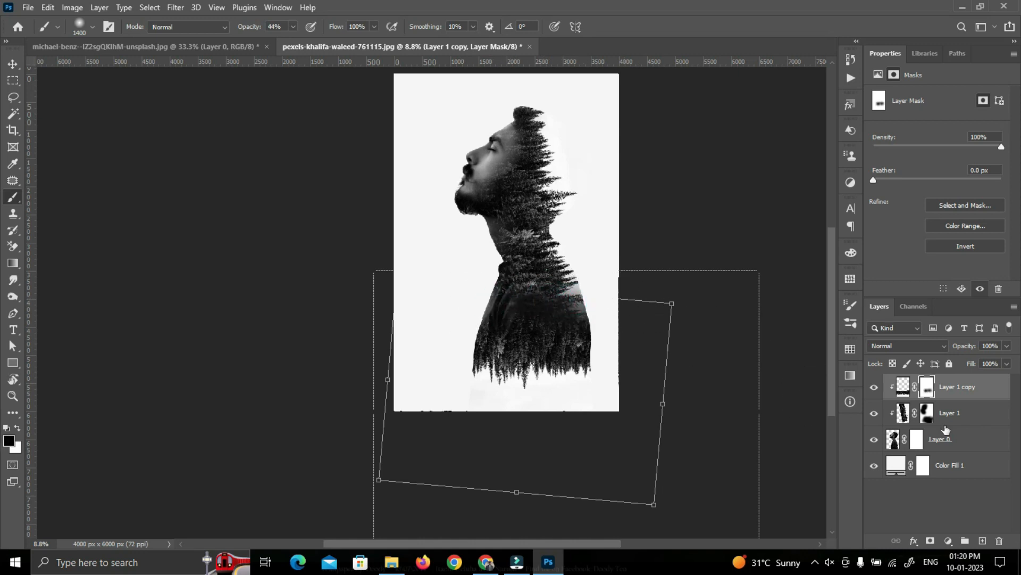
# Paint black on the Layer 1 and Layer 1 copy masks to clear the trees from the neck, collar and shoulders
pyautogui.click(926, 413)
pyautogui.moveTo(535, 301); pyautogui.dragTo(595, 302)
pyautogui.moveTo(490, 301); pyautogui.dragTo(552, 289)
pyautogui.moveTo(504, 278); pyautogui.dragTo(544, 290)
pyautogui.moveTo(484, 269); pyautogui.dragTo(608, 315)
pyautogui.scroll(1, 522, 270)
pyautogui.scroll(2, 522, 270)
pyautogui.moveTo(550, 296)
pyautogui.mouseDown()
pyautogui.moveTo(561, 308)
pyautogui.moveTo(525, 302)
pyautogui.mouseUp()
pyautogui.scroll(2, 526, 302)
pyautogui.moveTo(471, 270)
pyautogui.mouseDown()
pyautogui.moveTo(486, 279)
pyautogui.moveTo(489, 298)
pyautogui.mouseUp()
pyautogui.click(926, 389)
pyautogui.moveTo(582, 316); pyautogui.dragTo(597, 324)
# Refine Layer 1's mask with black along the front of the face and neck, and white over the back of the head and shoulder
pyautogui.click(926, 413)
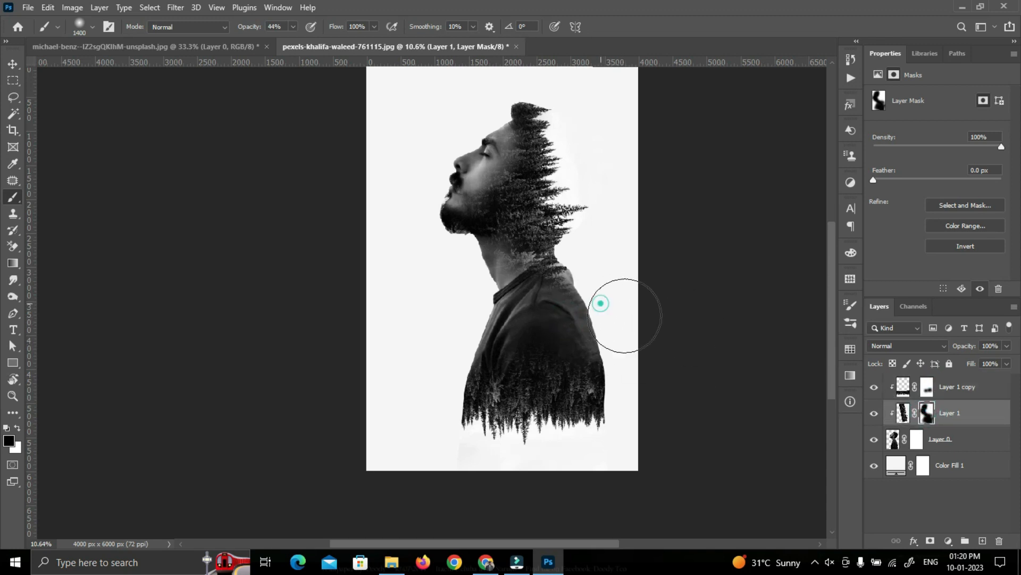
pyautogui.scroll(4, 628, 353)
pyautogui.moveTo(472, 235)
pyautogui.mouseDown()
pyautogui.moveTo(447, 287)
pyautogui.moveTo(458, 313)
pyautogui.mouseUp()
pyautogui.press('x')
pyautogui.moveTo(543, 209)
pyautogui.mouseDown()
pyautogui.moveTo(511, 225)
pyautogui.moveTo(538, 171)
pyautogui.mouseUp()
pyautogui.moveTo(573, 276)
pyautogui.mouseDown()
pyautogui.moveTo(580, 316)
pyautogui.moveTo(580, 289)
pyautogui.mouseUp()
# Paint white on Layer 1 copy's mask to strengthen the hanging trees at the shirt's lower back edge
pyautogui.click(928, 388)
pyautogui.click(588, 455)
pyautogui.click(577, 467)
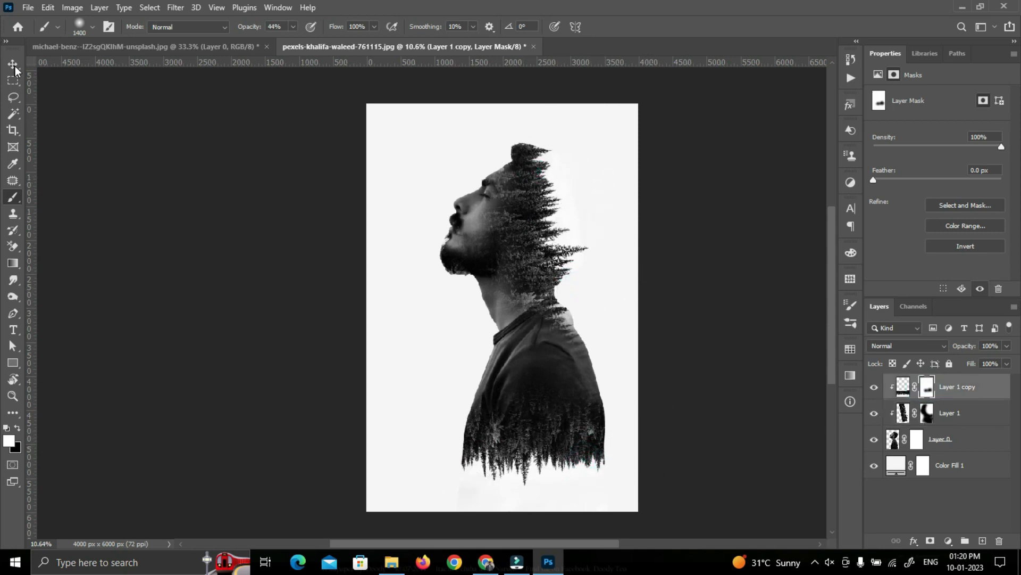
# Clear the remaining trees from the face and beard with black on Layer 1's mask, then leave the brush and deselect the layer
pyautogui.click(942, 420)
pyautogui.press('x')
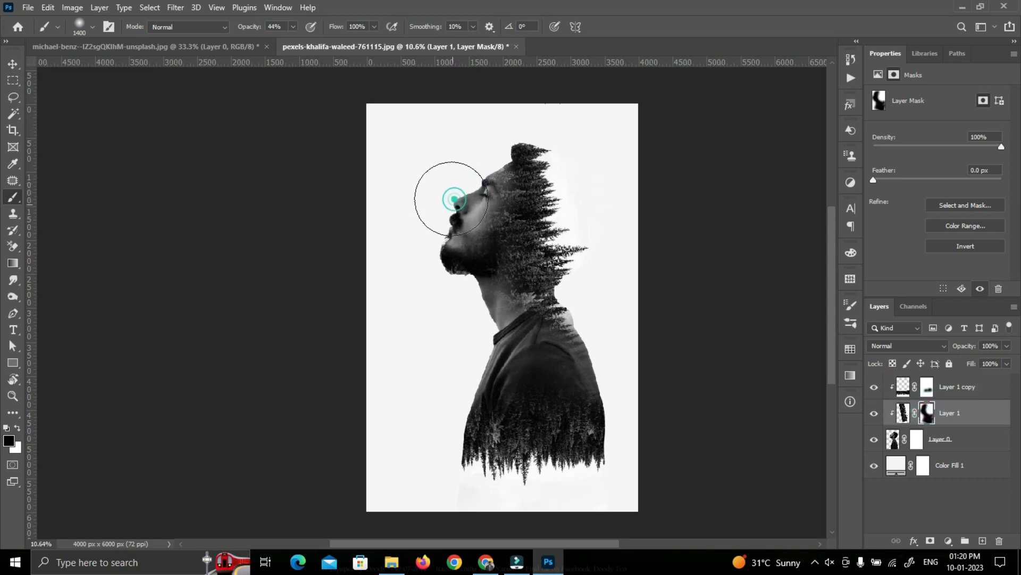
pyautogui.click(431, 275)
pyautogui.press('x')
pyautogui.press('x')
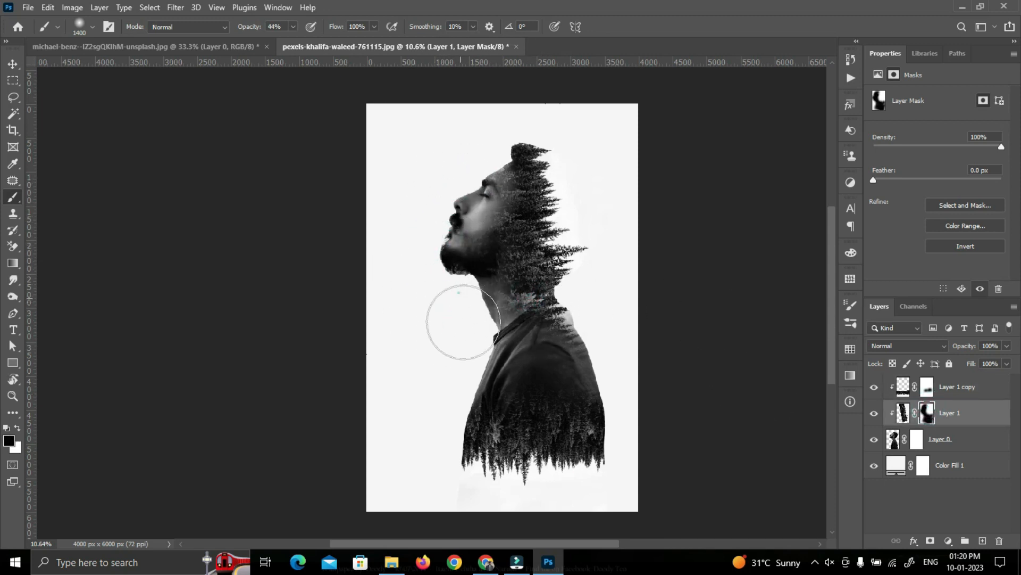
pyautogui.click(13, 63)
pyautogui.click(262, 250)
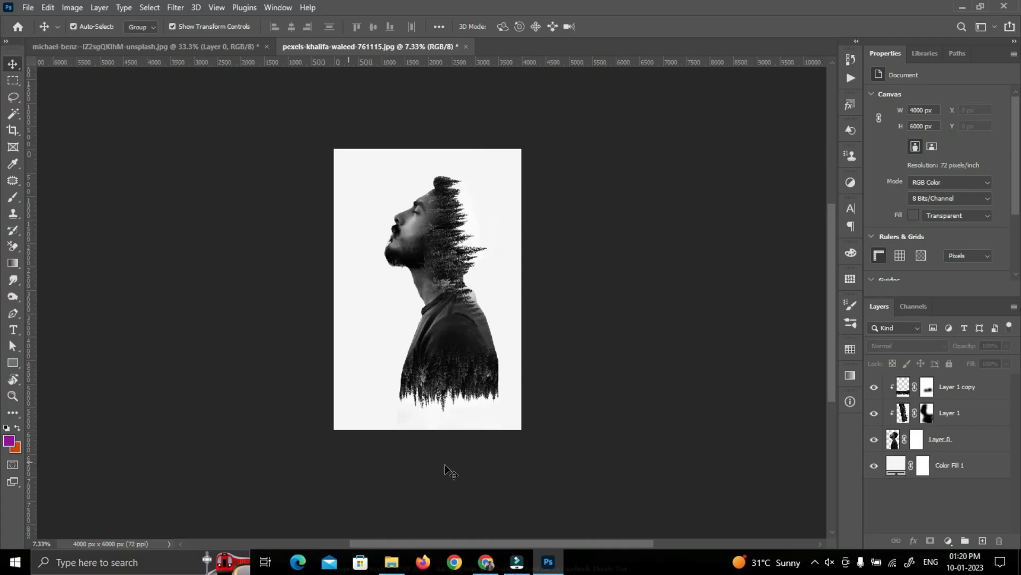
pyautogui.click(488, 372)
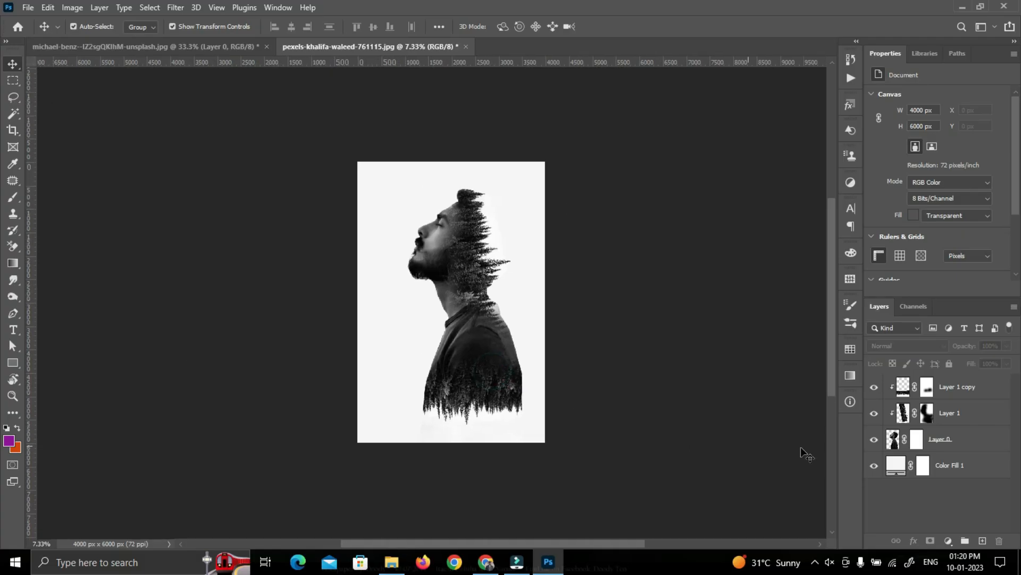
# Add a Solid Color fill layer in peach ffc9a8 above all the other layers
pyautogui.click(947, 541)
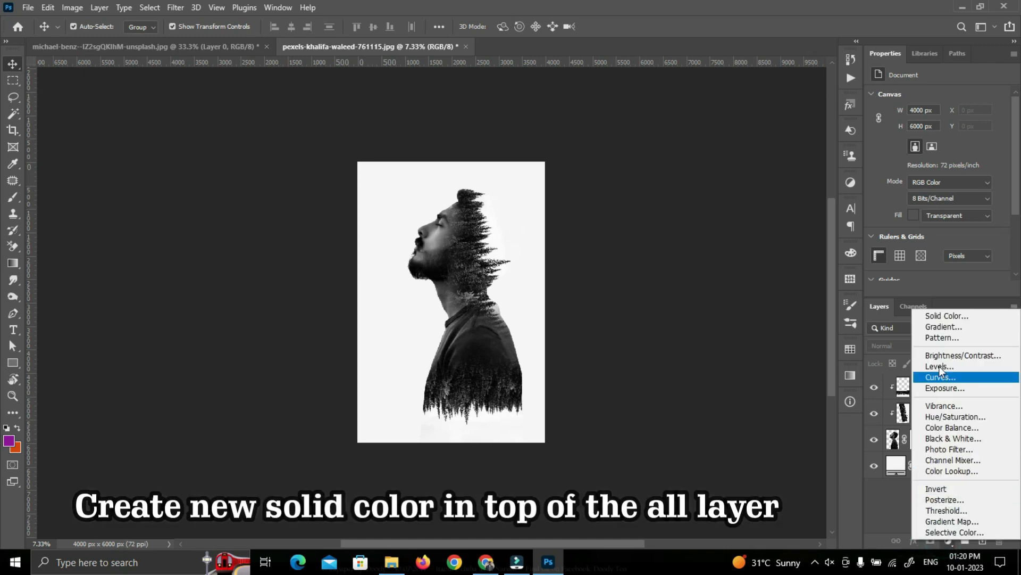
pyautogui.click(941, 317)
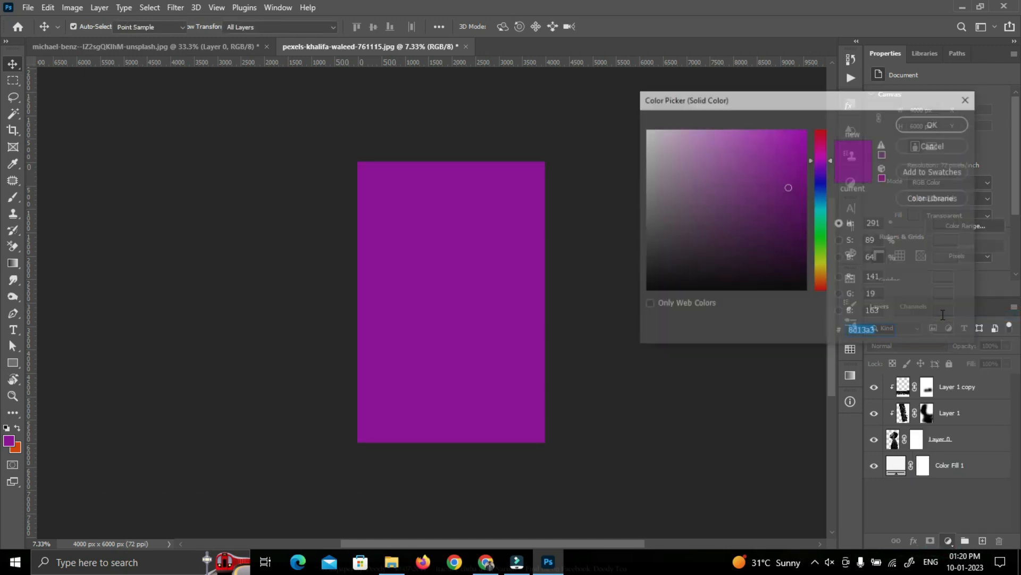
pyautogui.moveTo(822, 250); pyautogui.dragTo(821, 281)
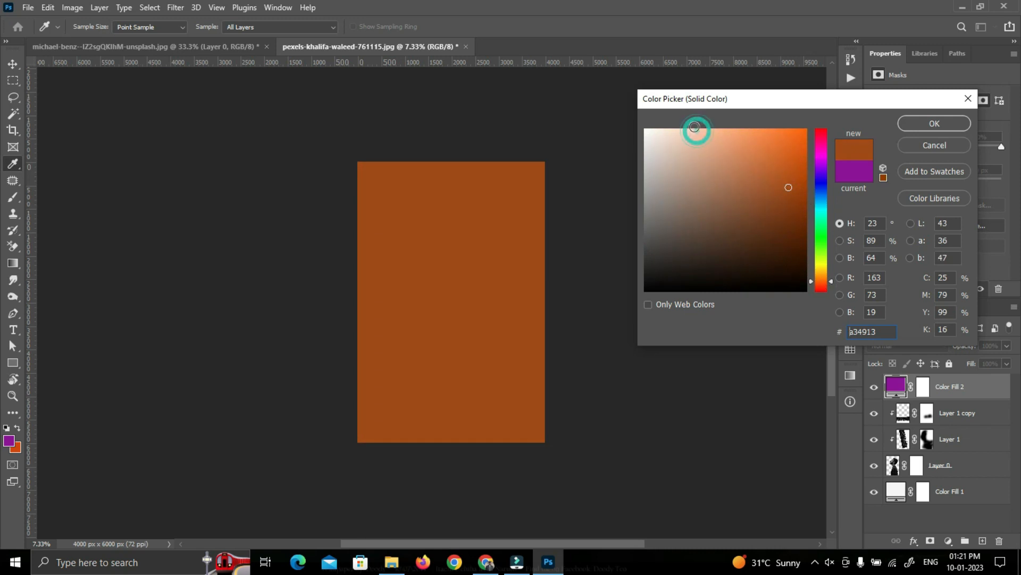
pyautogui.click(695, 127)
pyautogui.click(700, 128)
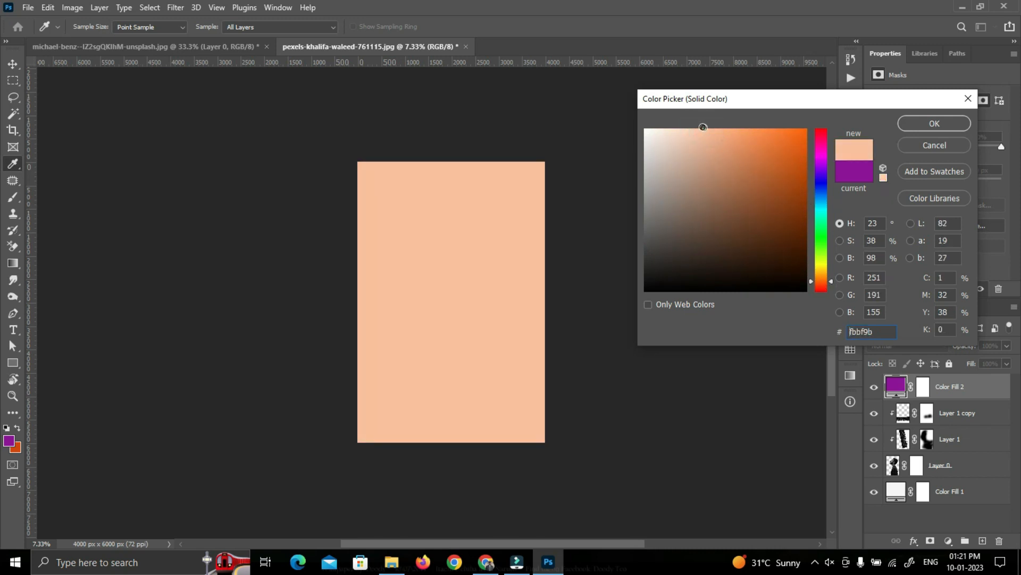
pyautogui.click(917, 125)
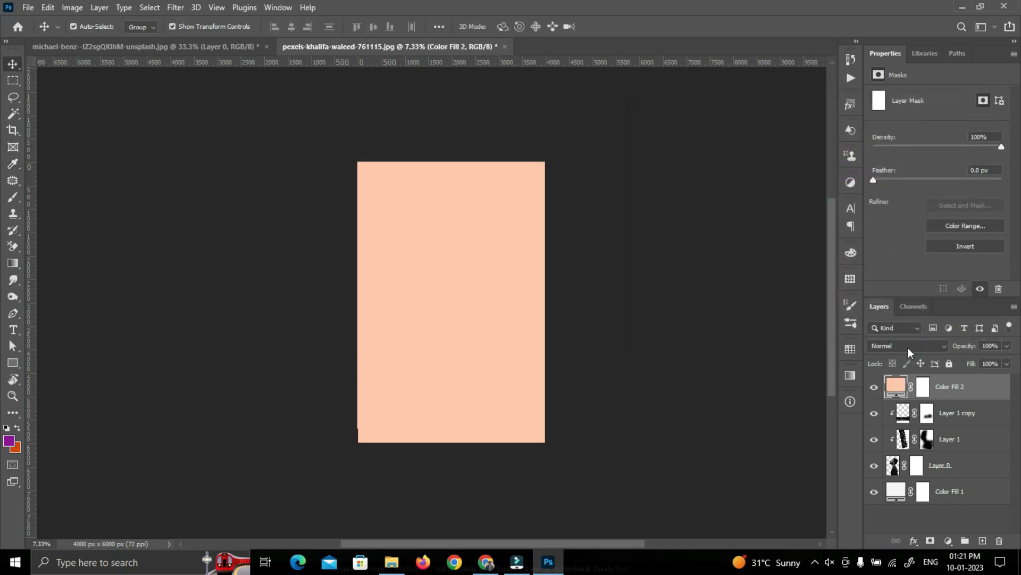
# Set the peach Color Fill 2 layer to Multiply blending at 26% opacity
pyautogui.click(909, 346)
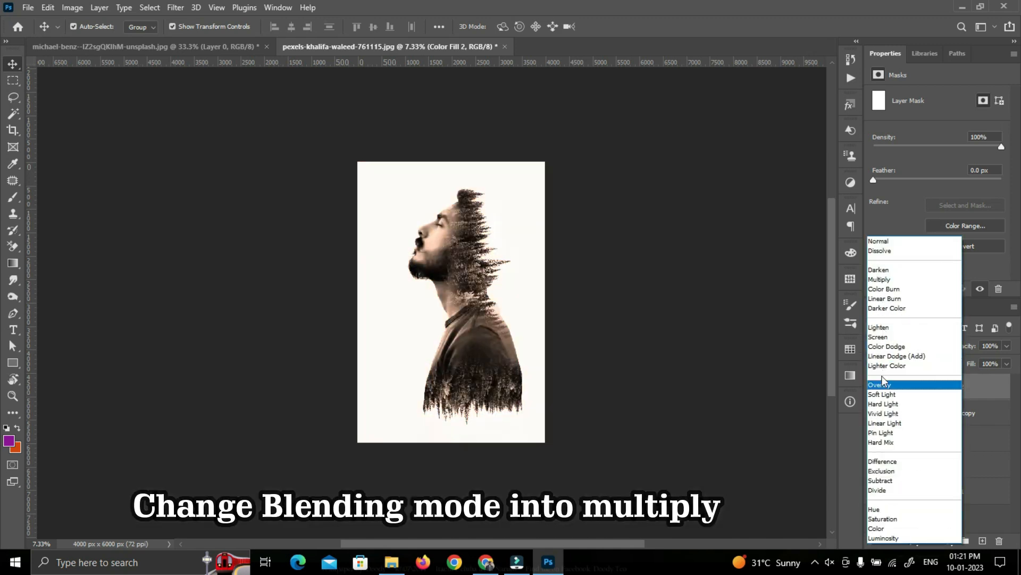
pyautogui.click(895, 280)
pyautogui.moveTo(971, 347)
pyautogui.mouseDown()
pyautogui.moveTo(927, 348)
pyautogui.moveTo(960, 350)
pyautogui.mouseUp()
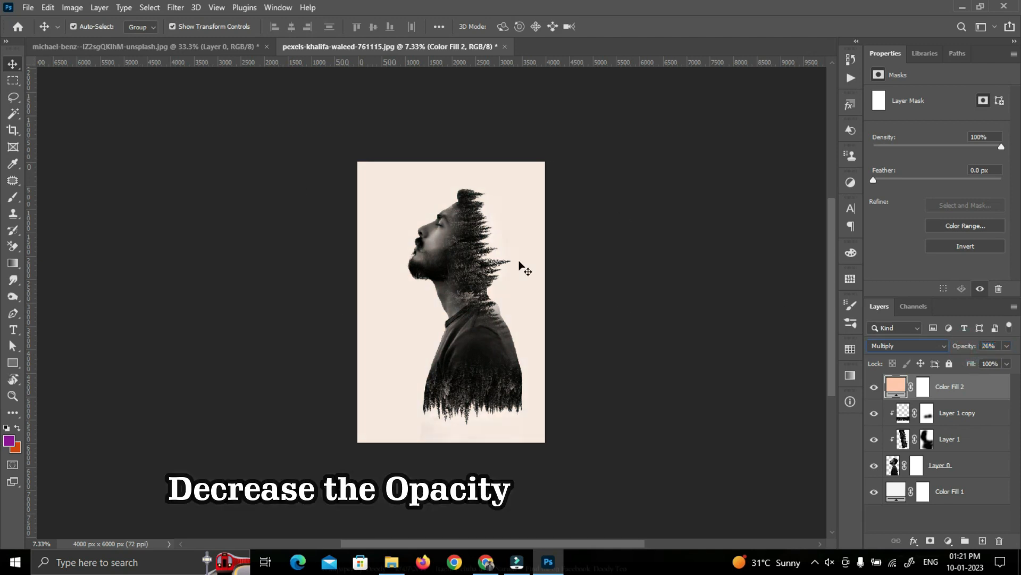
pyautogui.click(666, 398)
# Add a Color Lookup adjustment layer on top using the Crisp_Warm.look 3D LUT
pyautogui.click(952, 540)
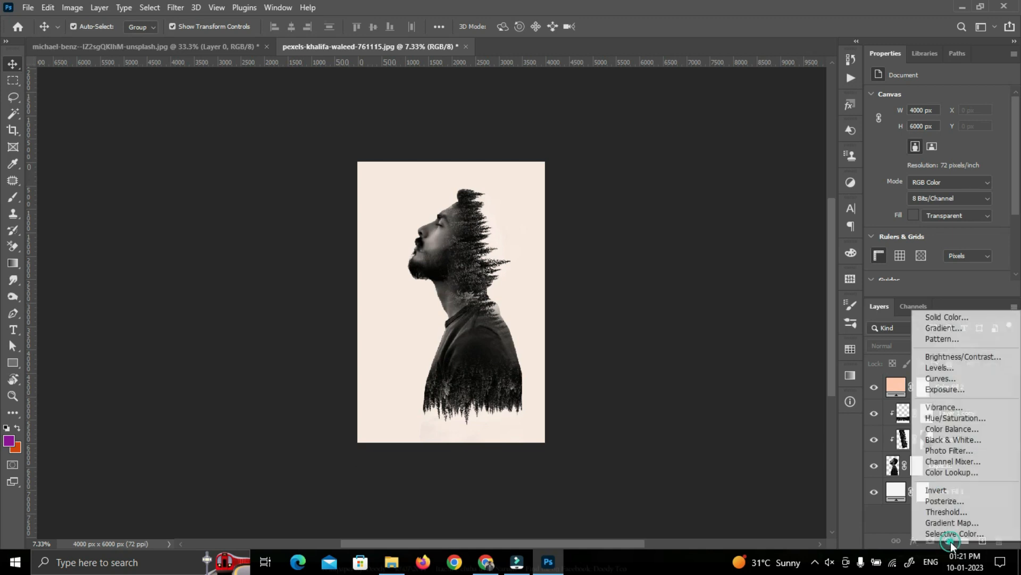
pyautogui.click(939, 475)
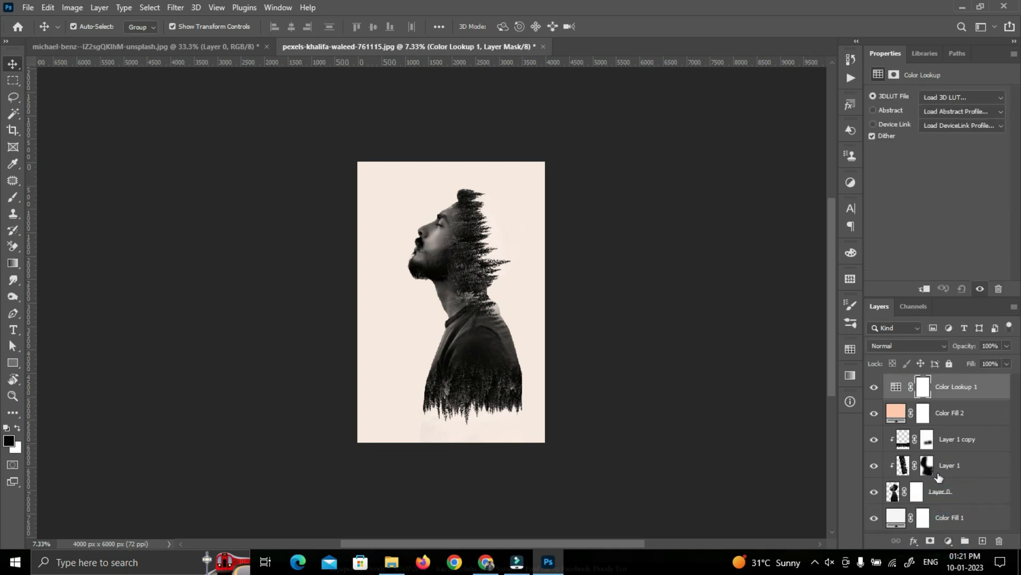
pyautogui.click(941, 98)
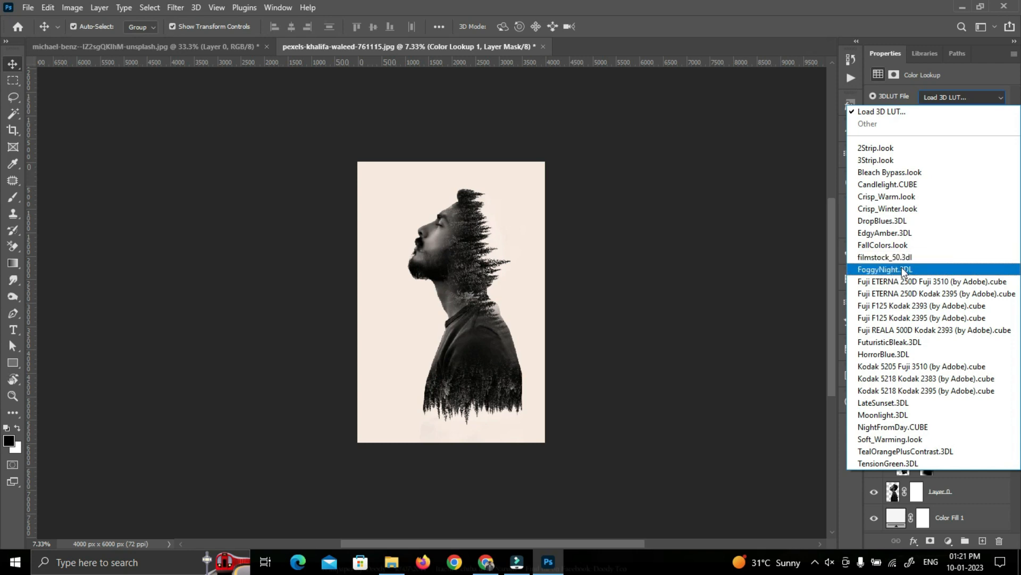
pyautogui.click(896, 198)
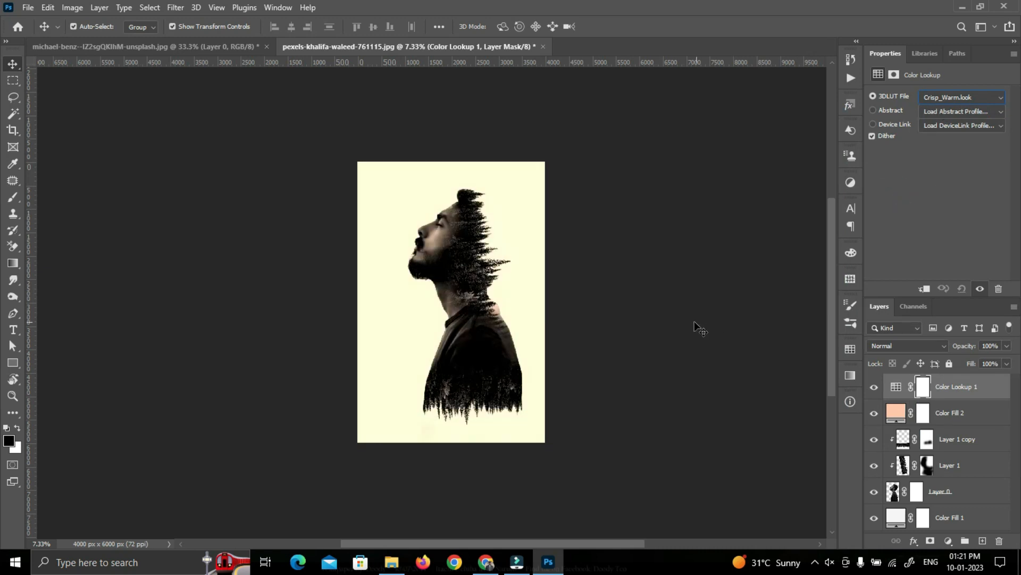
# Lower the Color Lookup 1 layer's opacity to 50% and deselect it
pyautogui.moveTo(963, 346)
pyautogui.mouseDown()
pyautogui.moveTo(939, 347)
pyautogui.moveTo(959, 349)
pyautogui.mouseUp()
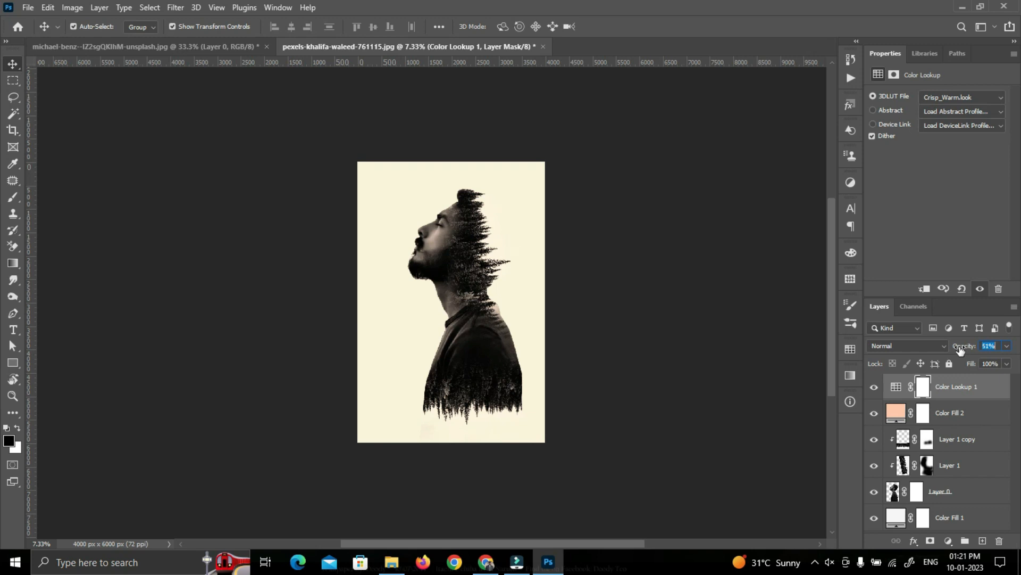
pyautogui.click(686, 305)
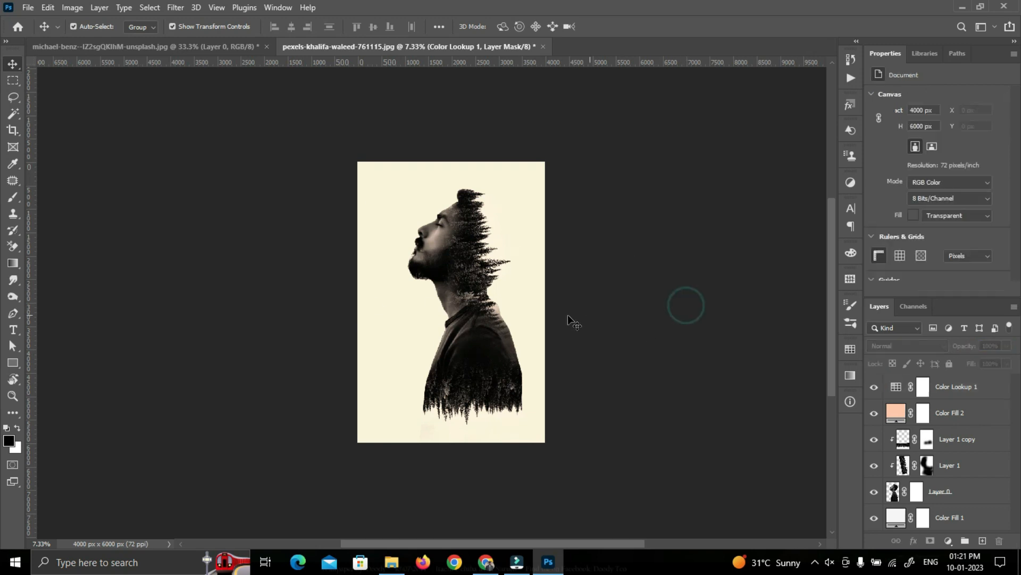
pyautogui.scroll(5, 537, 300)
pyautogui.moveTo(537, 300); pyautogui.dragTo(612, 313)
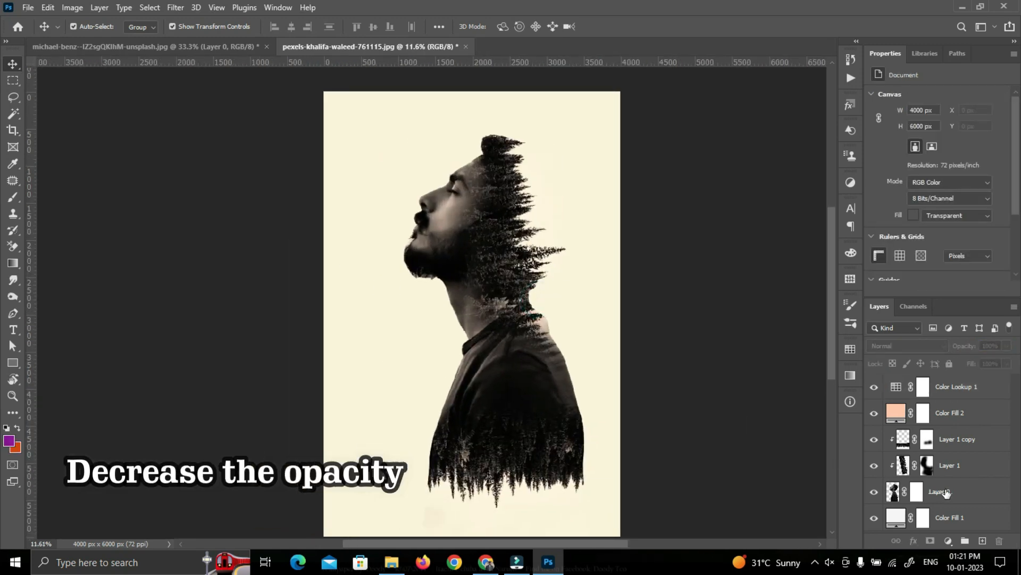
# Duplicate Layer 0 to the top of the layer stack and delete the copy's mask without applying it
pyautogui.click(946, 489)
pyautogui.moveTo(975, 496); pyautogui.dragTo(951, 380)
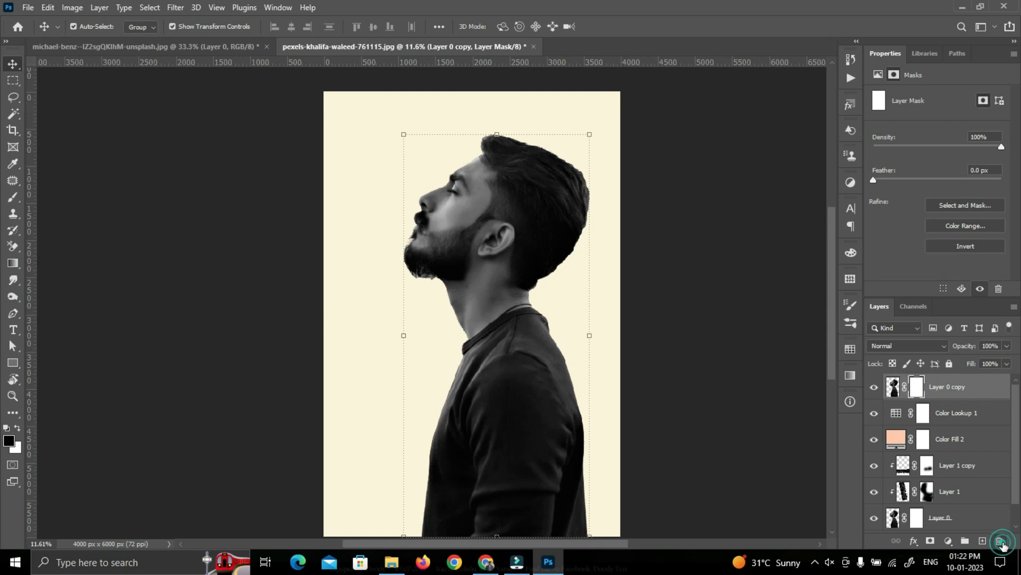
pyautogui.press('Delete')
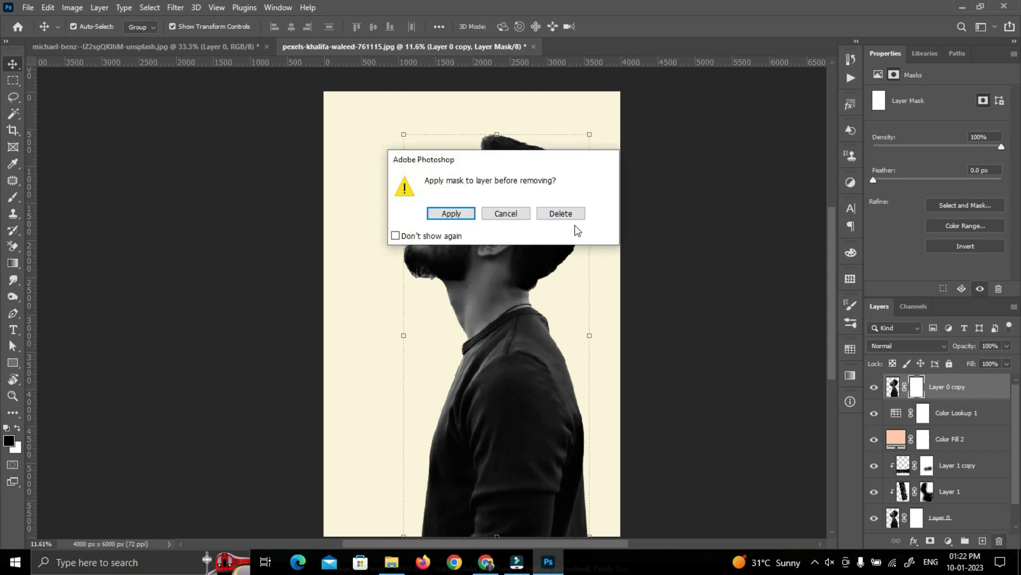
pyautogui.click(570, 219)
# Set Layer 0 copy to Lighten blending and move it directly below the peach Color Fill 2 layer
pyautogui.click(903, 347)
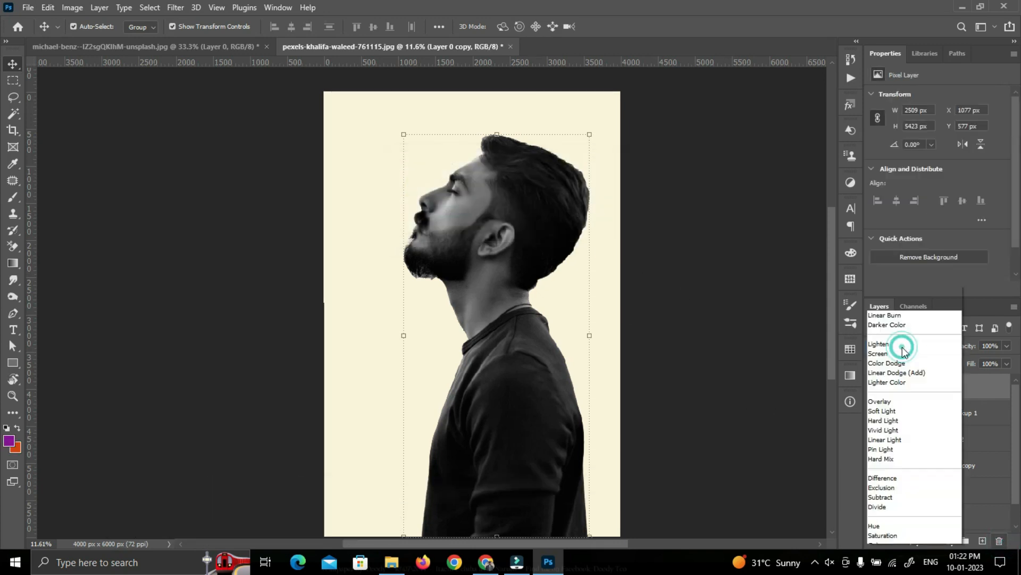
pyautogui.click(887, 327)
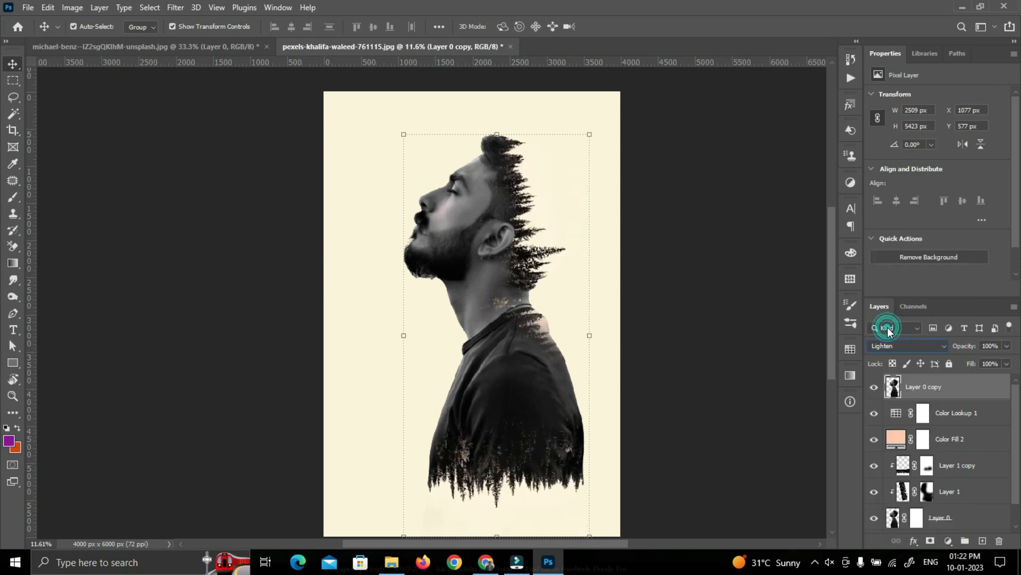
pyautogui.click(734, 331)
pyautogui.moveTo(954, 392); pyautogui.dragTo(951, 453)
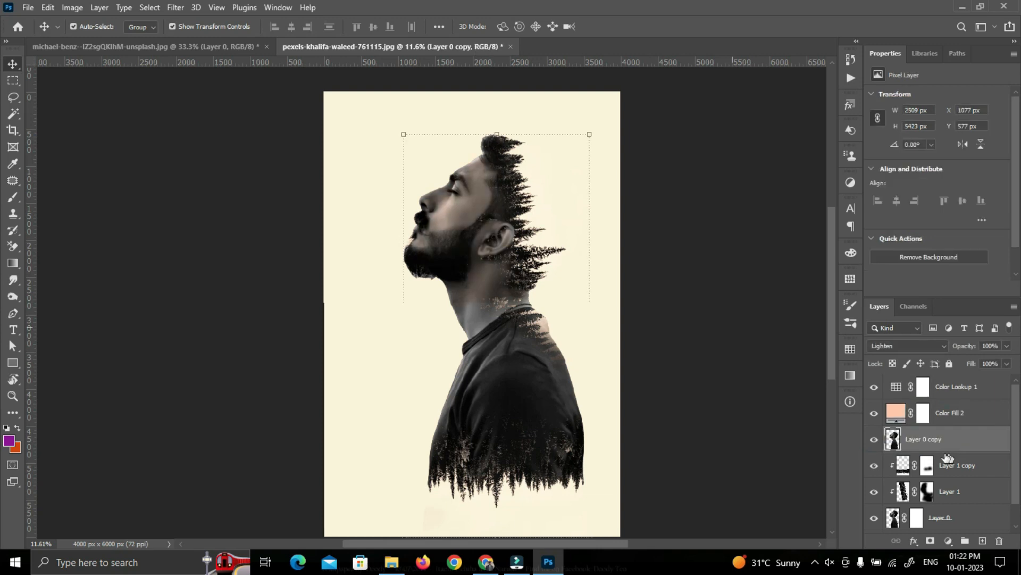
pyautogui.click(750, 340)
# Group all layers from Layer 0 up to Color Lookup 1, leaving Color Fill 1 outside, and deselect the group
pyautogui.scroll(-2, 685, 366)
pyautogui.scroll(-1, 684, 366)
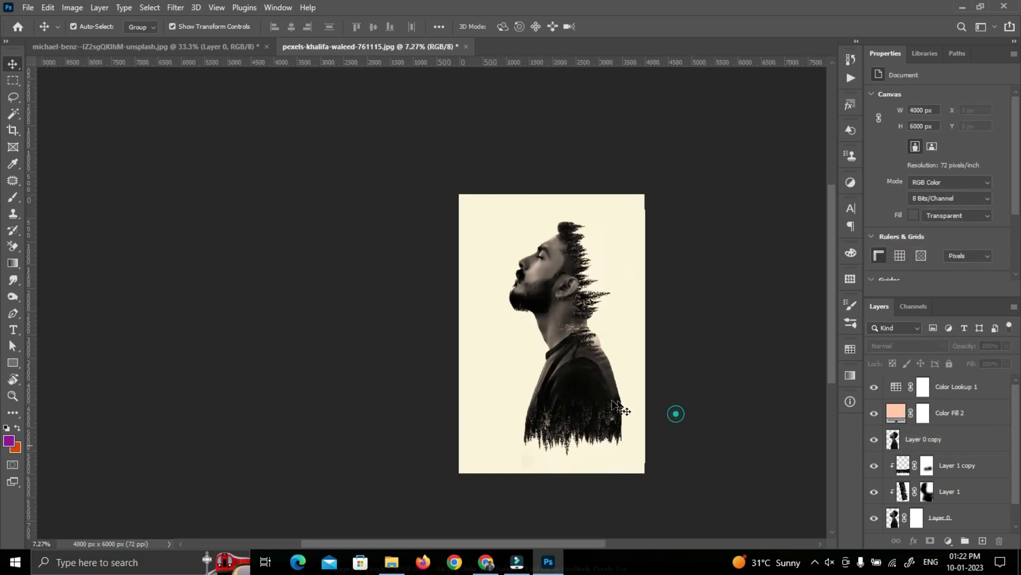
pyautogui.scroll(3, 672, 404)
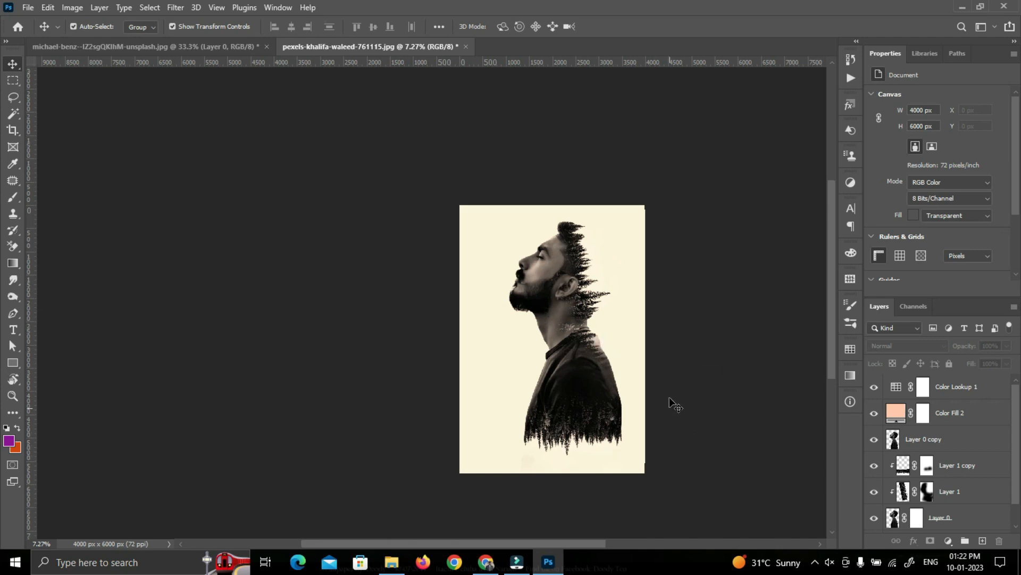
pyautogui.scroll(-3, 717, 410)
pyautogui.click(947, 388)
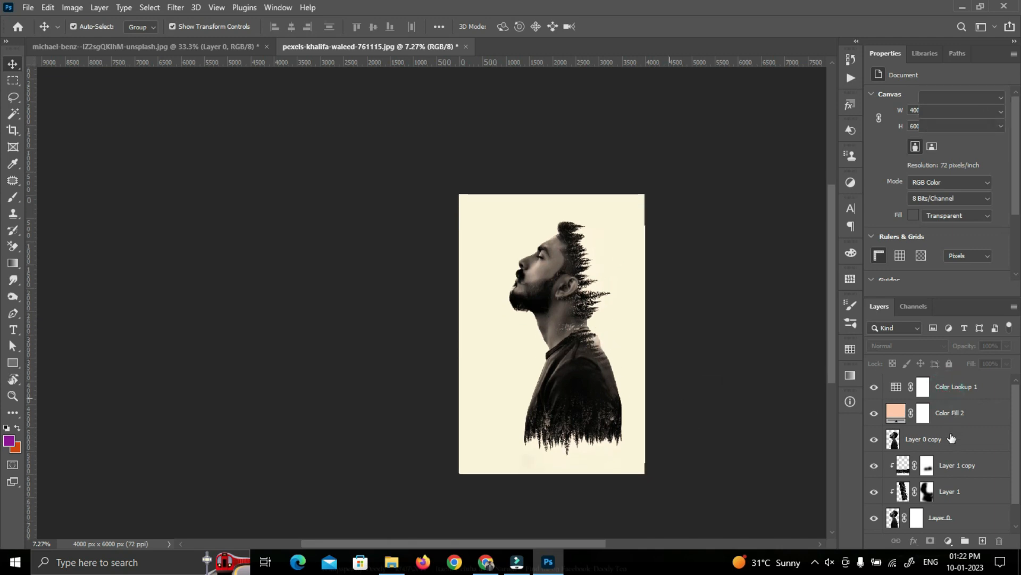
pyautogui.scroll(-1, 953, 437)
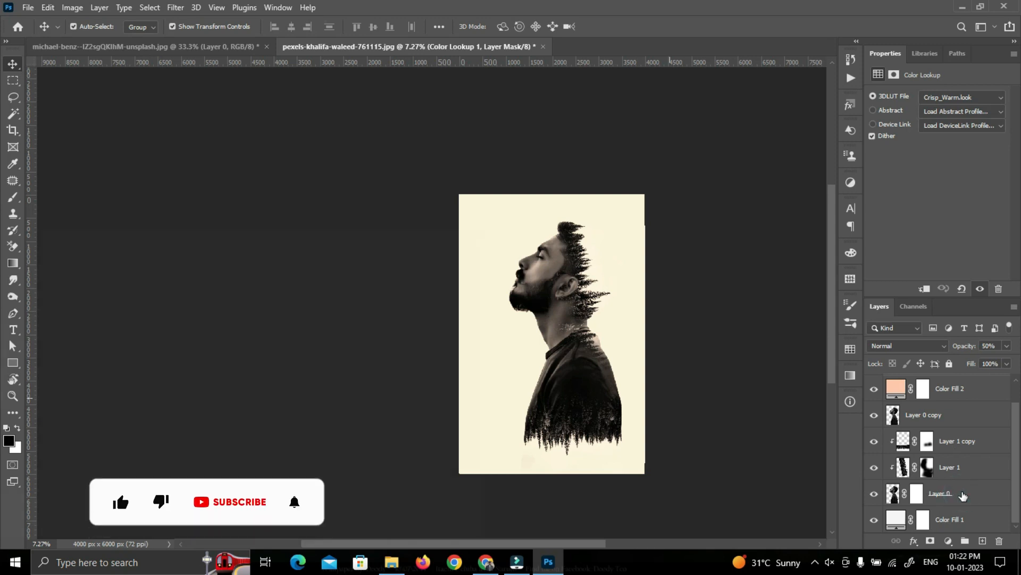
pyautogui.click(961, 495)
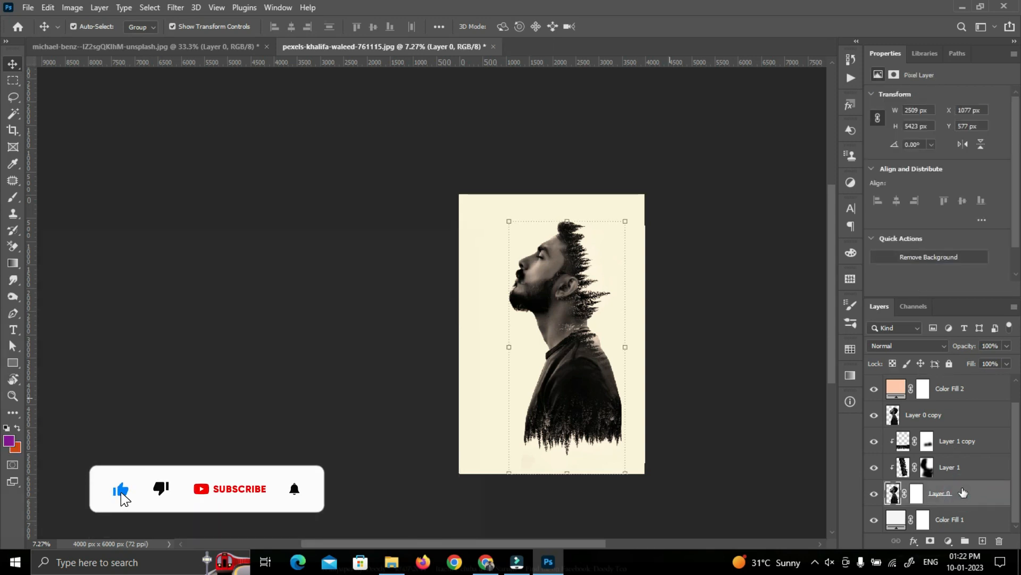
pyautogui.scroll(1, 963, 492)
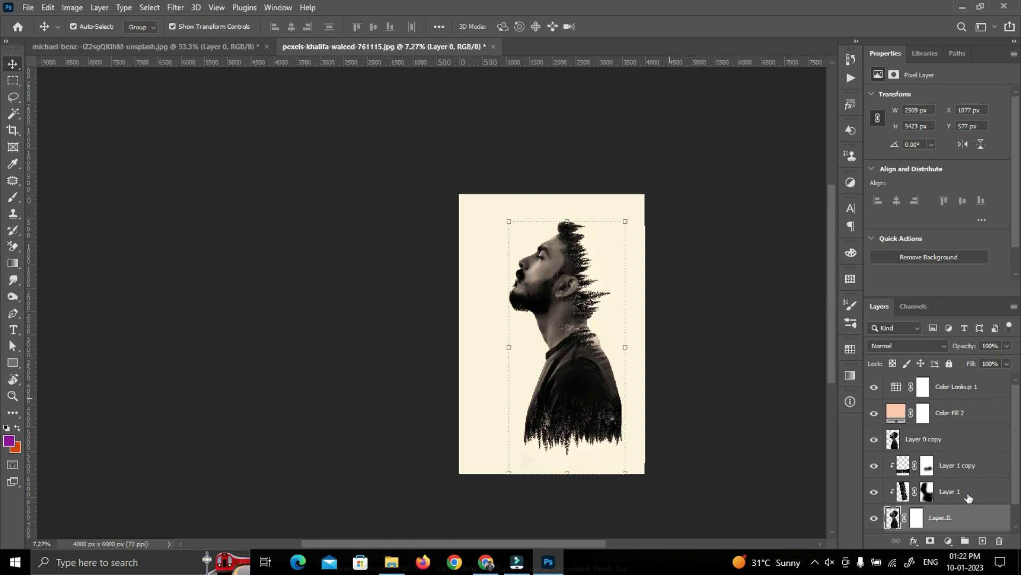
pyautogui.keyDown('shift'); pyautogui.click(968, 494); pyautogui.keyUp('shift')
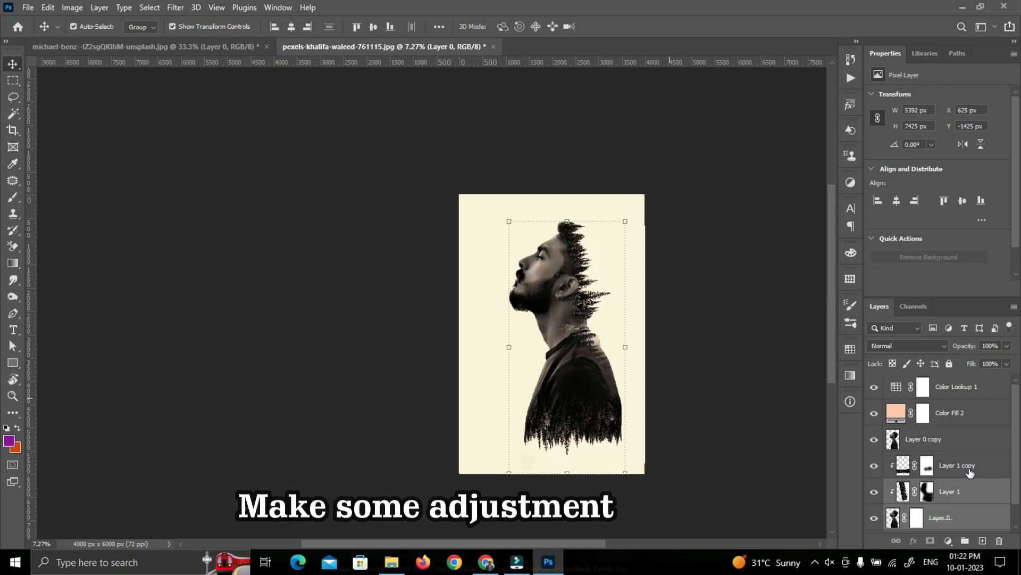
pyautogui.keyDown('shift'); pyautogui.click(969, 468); pyautogui.keyUp('shift')
pyautogui.keyDown('shift'); pyautogui.click(957, 442); pyautogui.keyUp('shift')
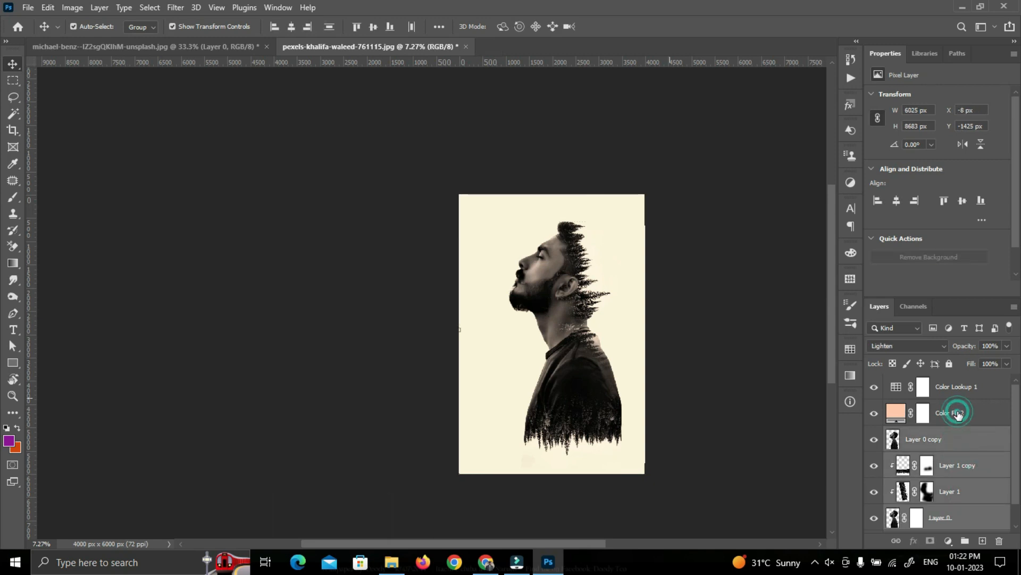
pyautogui.keyDown('shift'); pyautogui.click(959, 394); pyautogui.keyUp('shift')
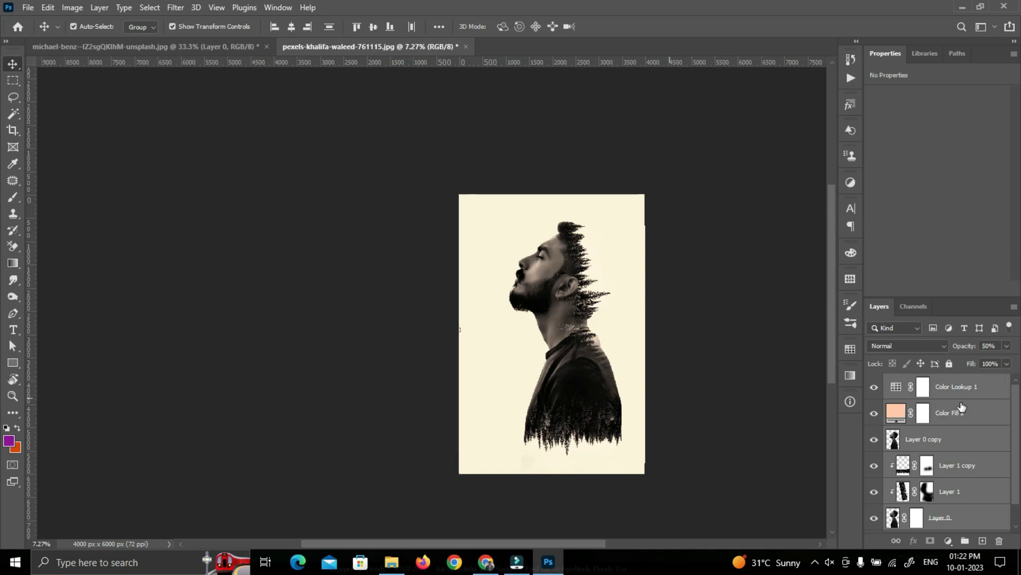
pyautogui.hotkey('ctrl', 'g')
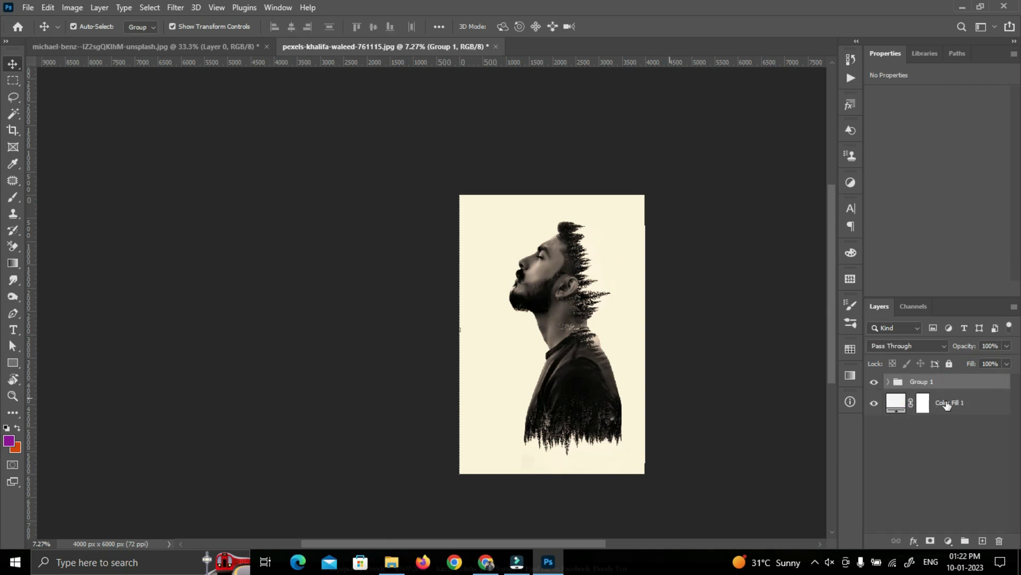
pyautogui.click(725, 384)
# Examine the portrait up close, expand Group 1, and compare the image with Layer 0 copy hidden and shown
pyautogui.moveTo(554, 335); pyautogui.dragTo(462, 325)
pyautogui.scroll(1, 486, 324)
pyautogui.scroll(3, 487, 325)
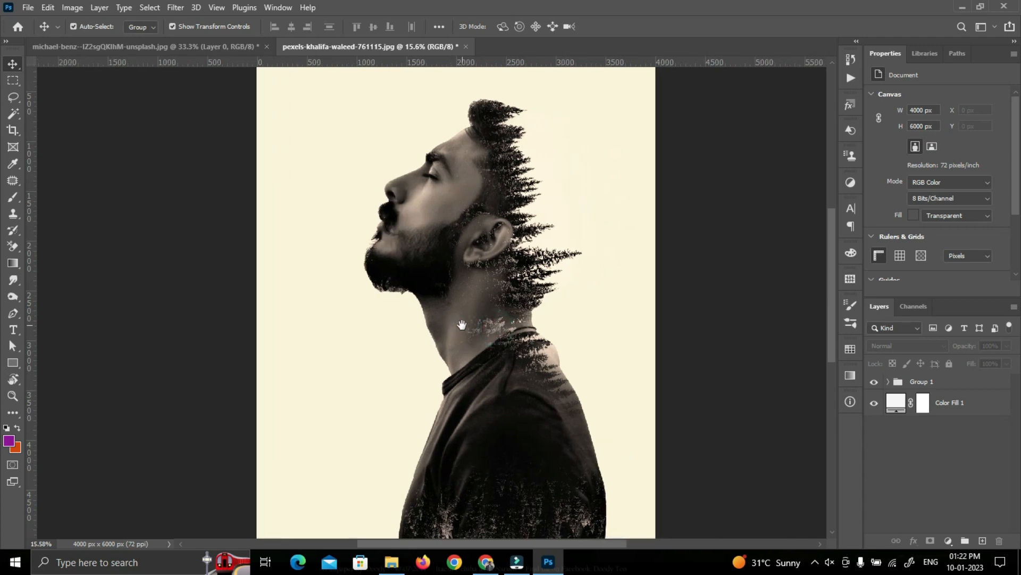
pyautogui.scroll(-2, 481, 341)
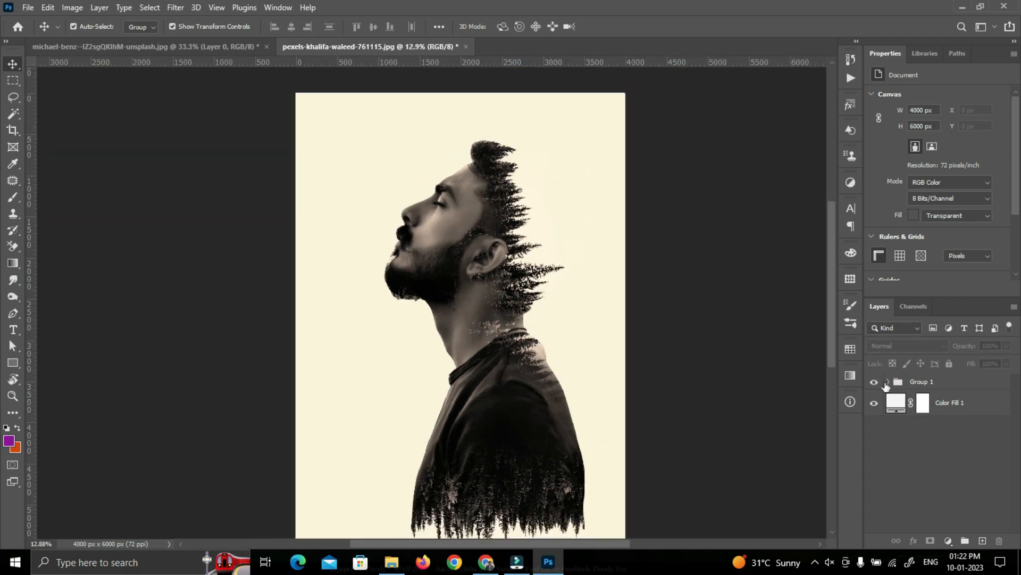
pyautogui.click(885, 384)
pyautogui.click(886, 382)
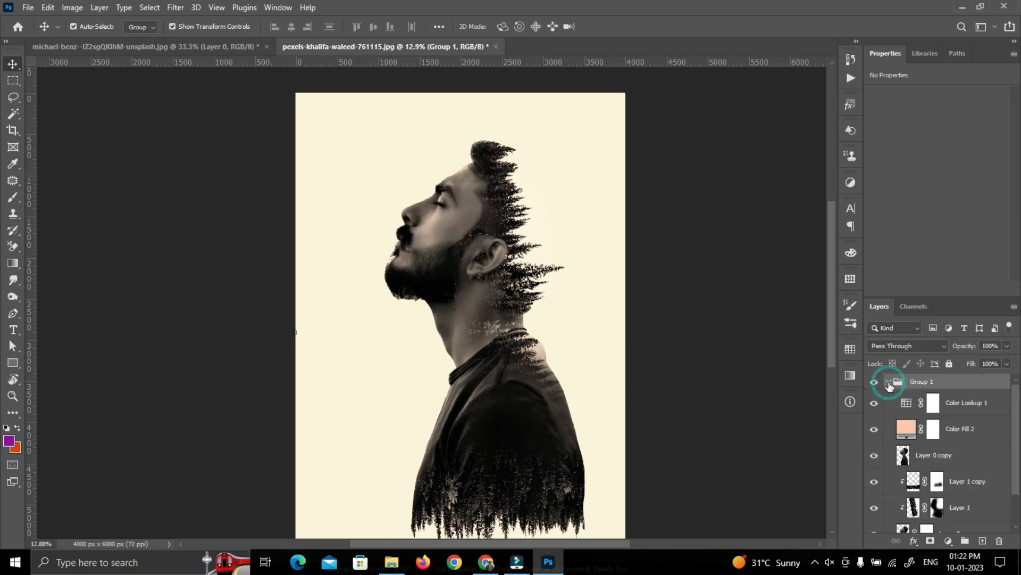
pyautogui.click(876, 456)
pyautogui.click(876, 457)
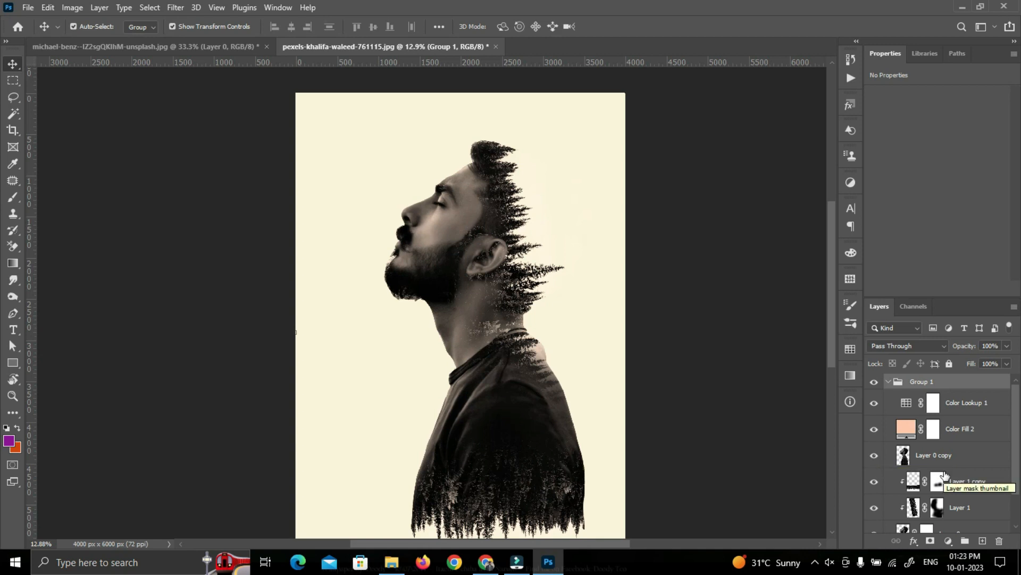
# Fade the back shoulder on Layer 0's mask with a soft black brush and set Layer 0 copy's opacity to 72%
pyautogui.scroll(-1, 934, 482)
pyautogui.click(925, 517)
pyautogui.press('b')
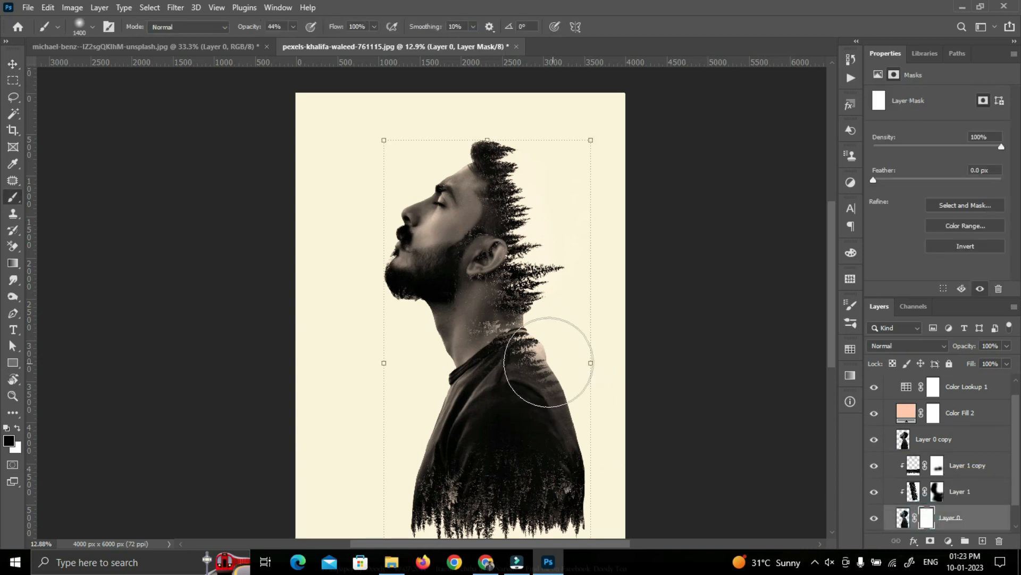
pyautogui.press('v')
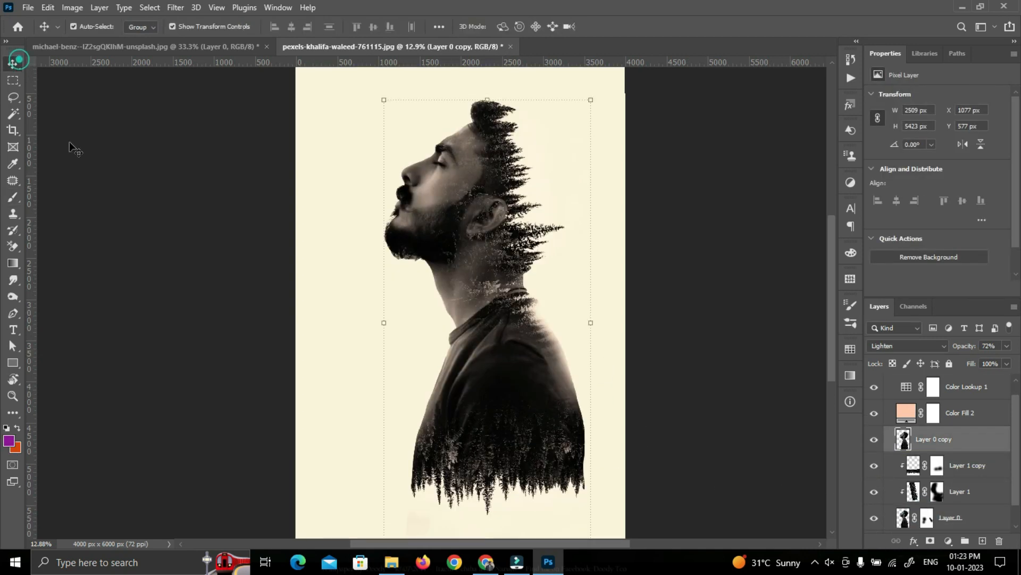
pyautogui.click(226, 351)
pyautogui.scroll(-3, 228, 357)
pyautogui.click(225, 353)
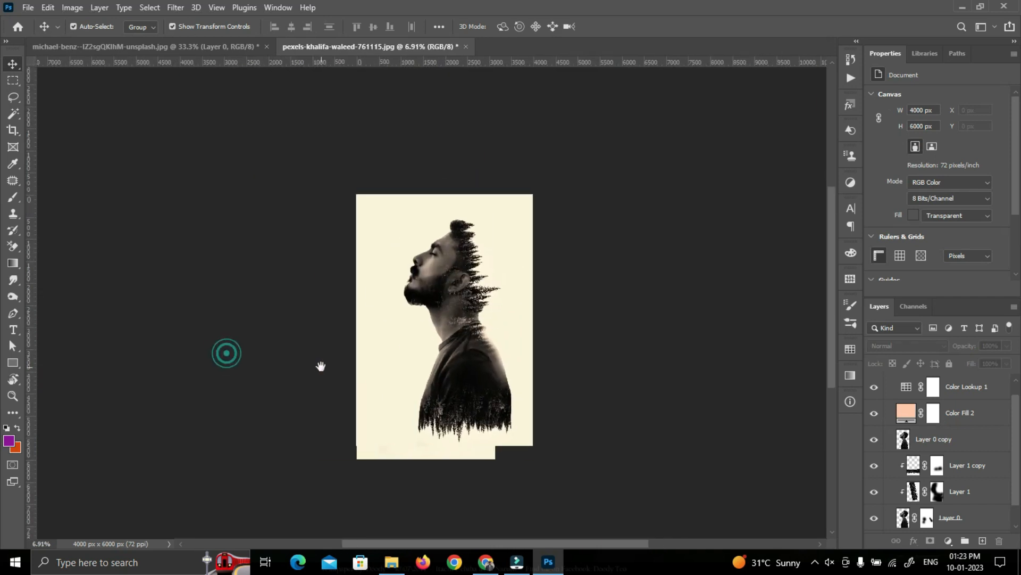